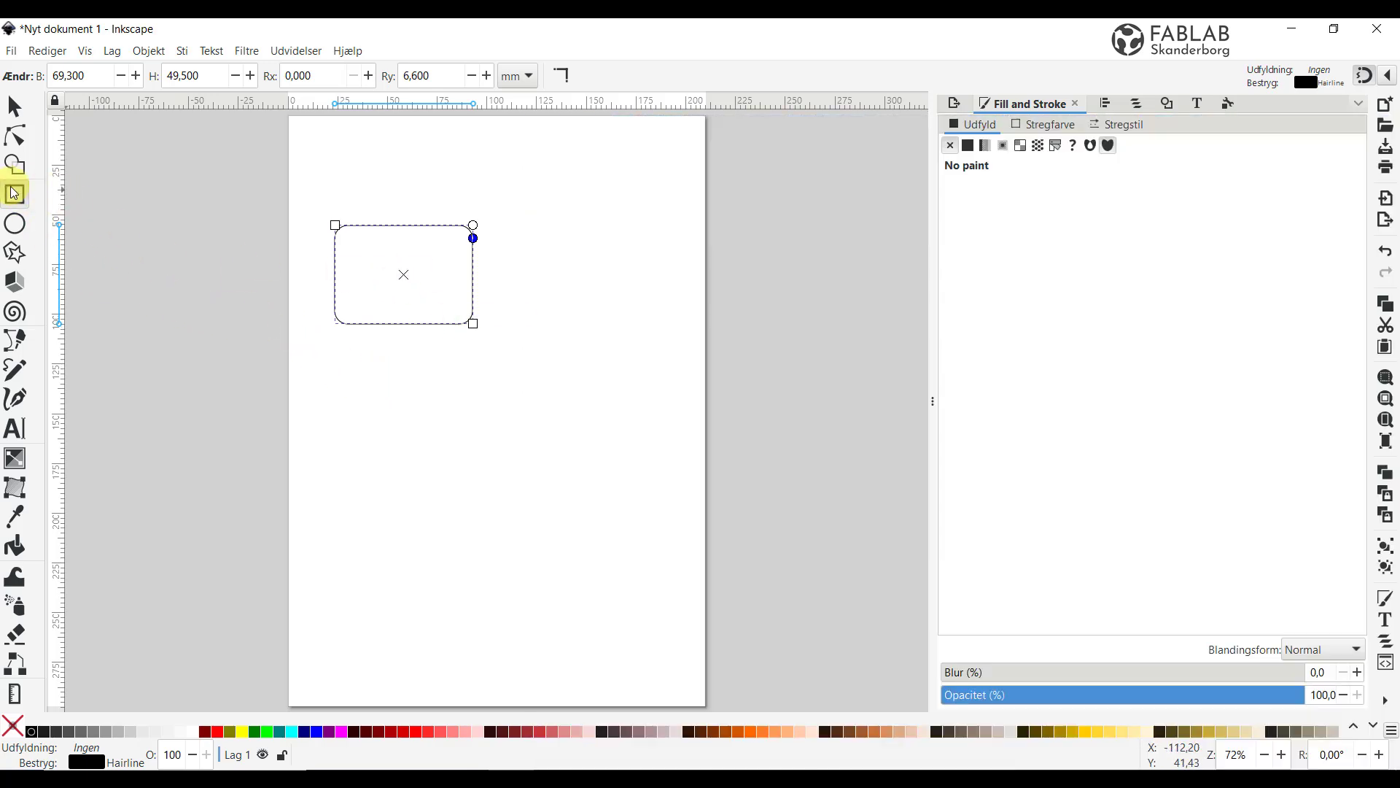
Draw a second rectangle about 65 by 51 mm beside the first, with a corner radius of about 4 mm, and fill it blue.
left_click_drag(513, 224, 641, 326)
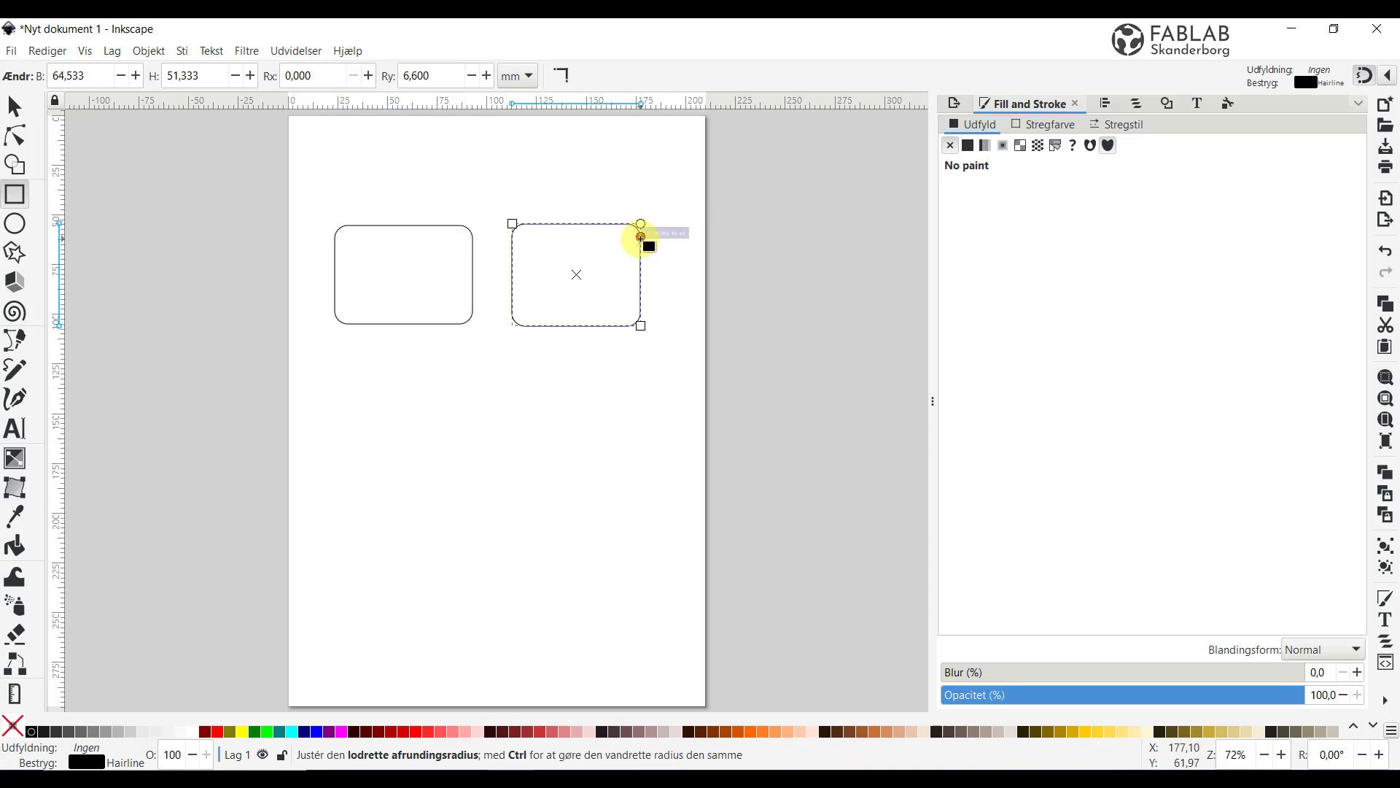
left_click_drag(641, 237, 641, 229)
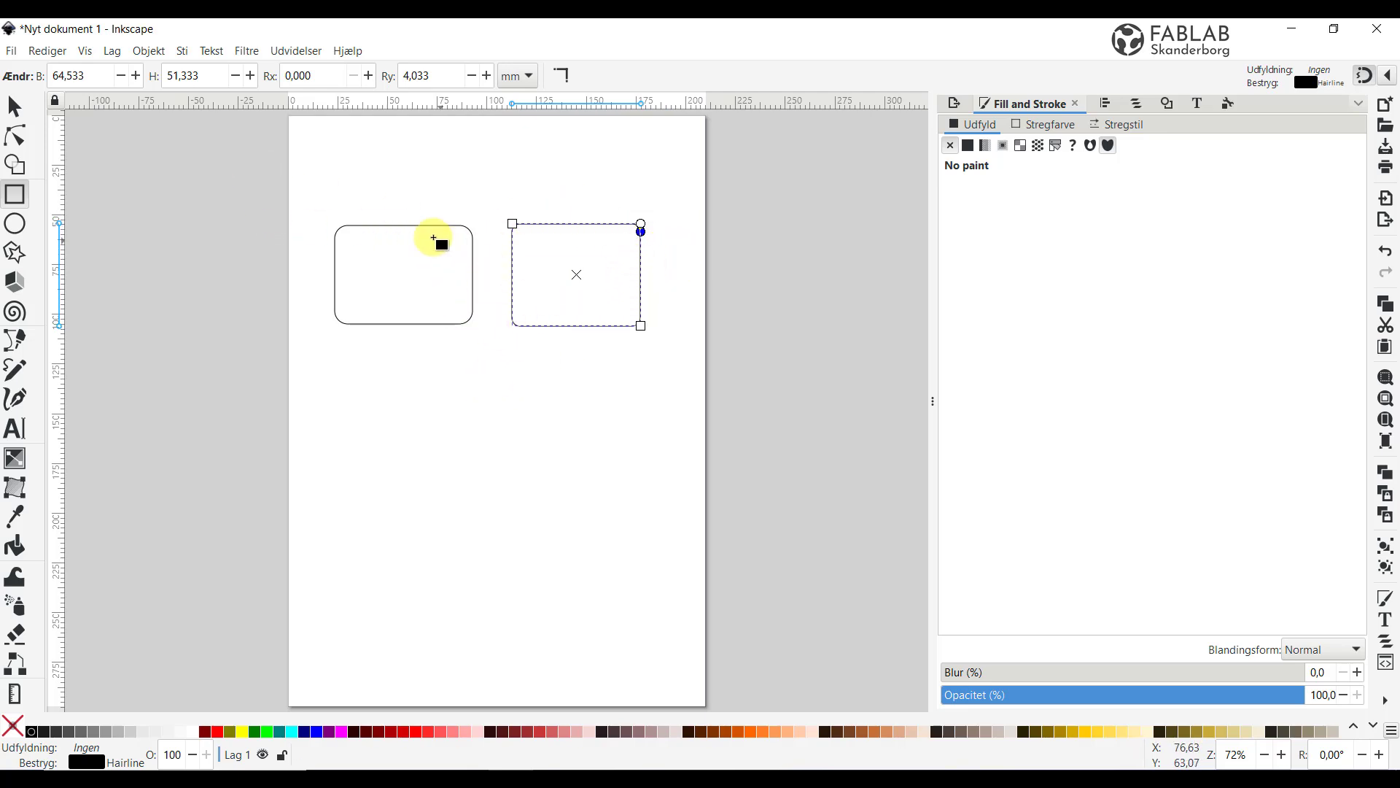
left_click(316, 733)
left_click_drag(316, 733, 736, 493)
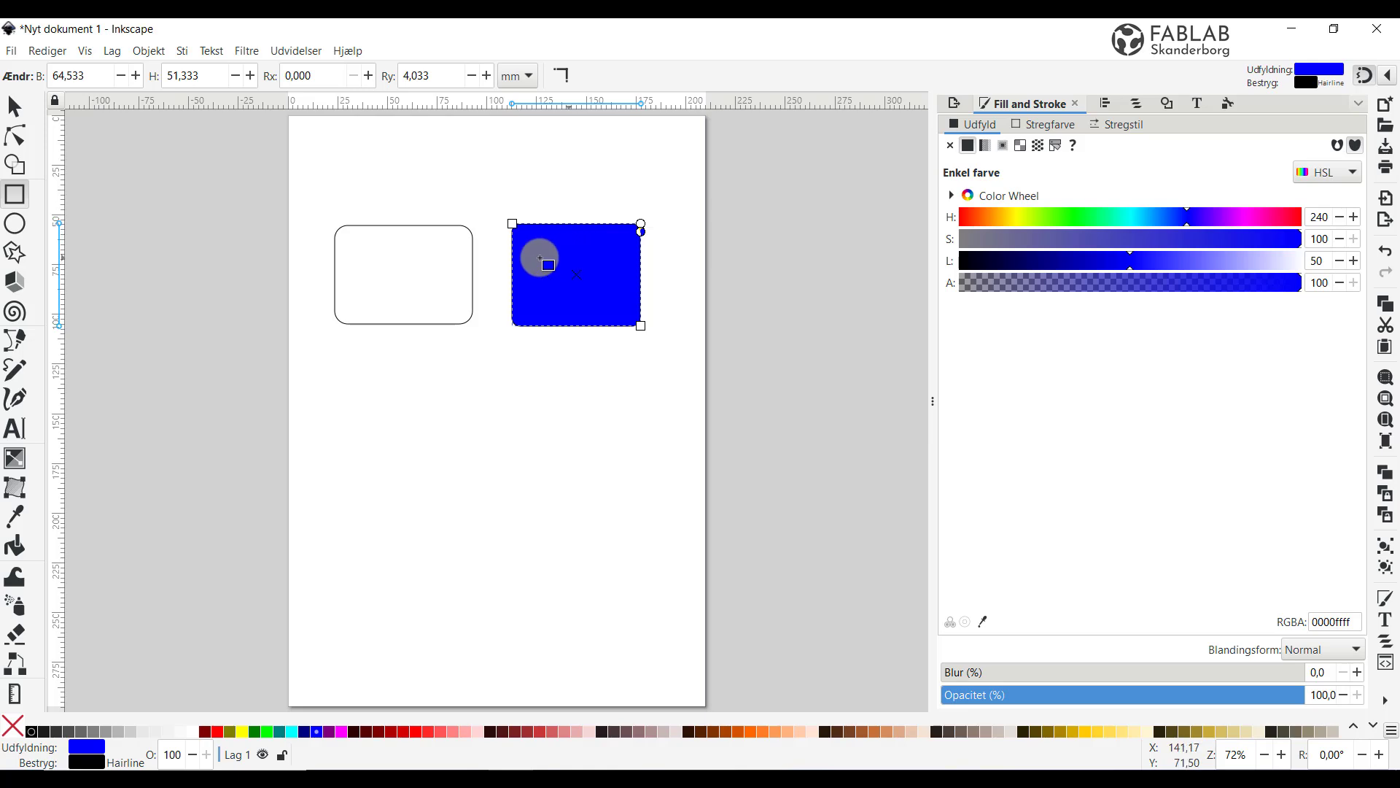
Move the unfilled rectangle partly behind the blue one, and move the blue rectangle to overlap the unfilled one's lower-left corner.
left_click(14, 107)
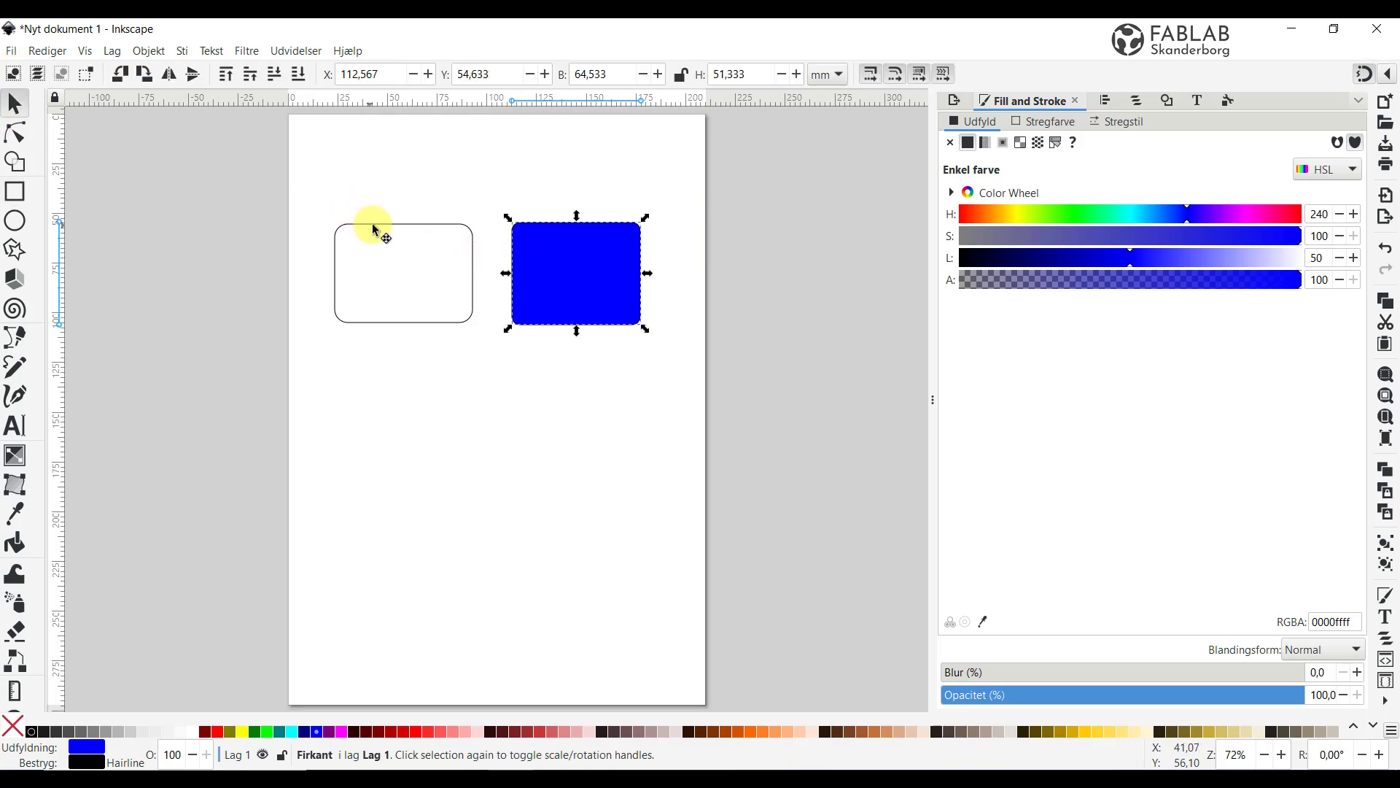
mouse_move(372, 228)
left_mouse_down()
mouse_move(501, 235)
mouse_move(475, 233)
left_mouse_up()
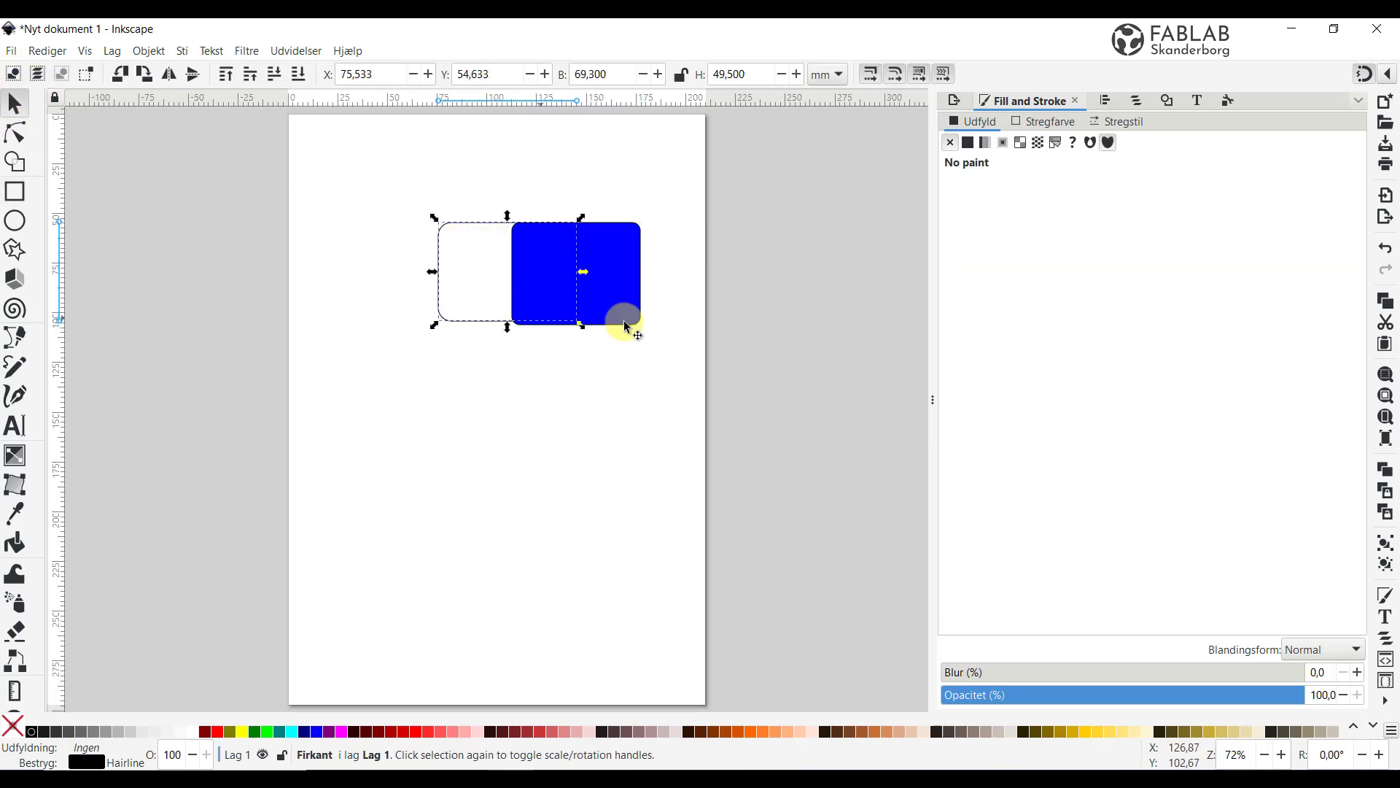
left_click(602, 272)
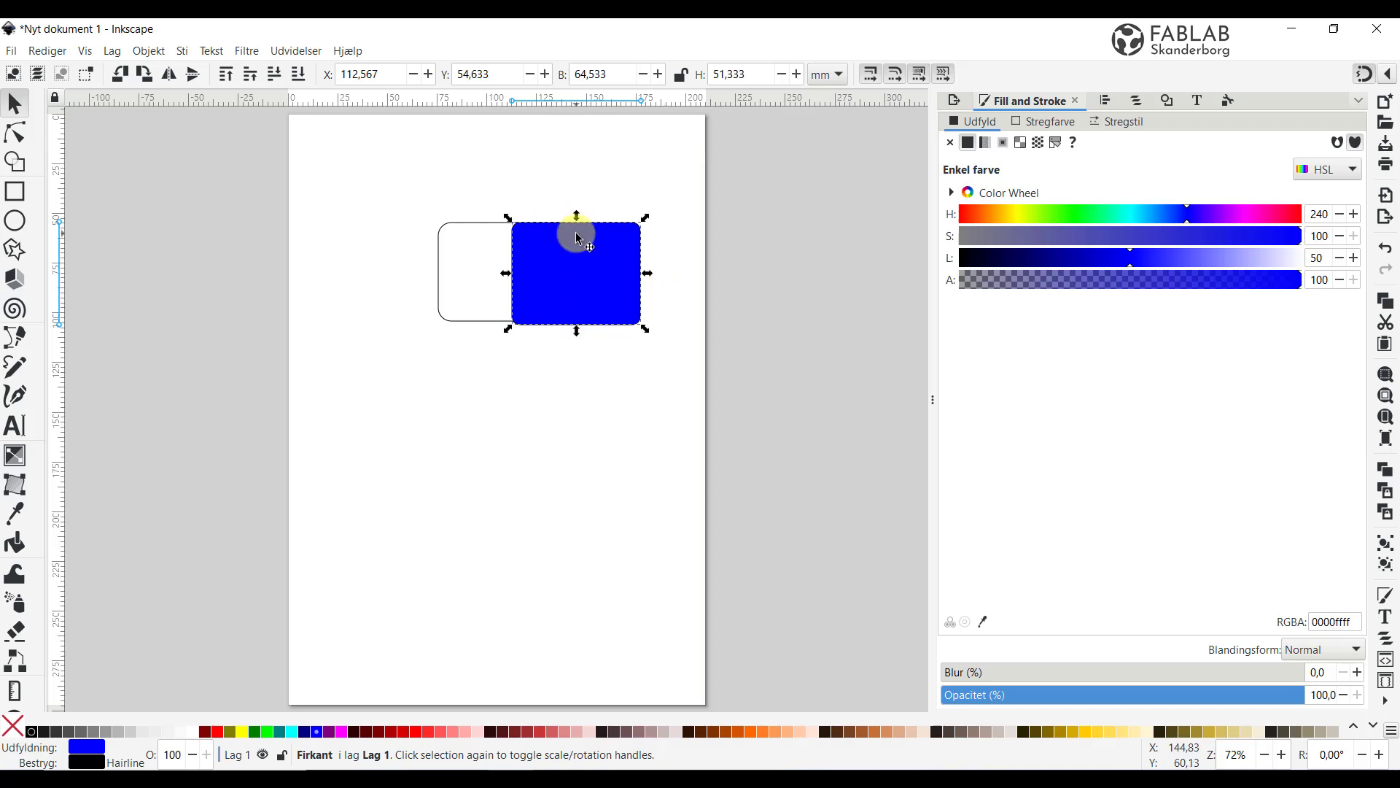
left_click_drag(591, 283, 430, 351)
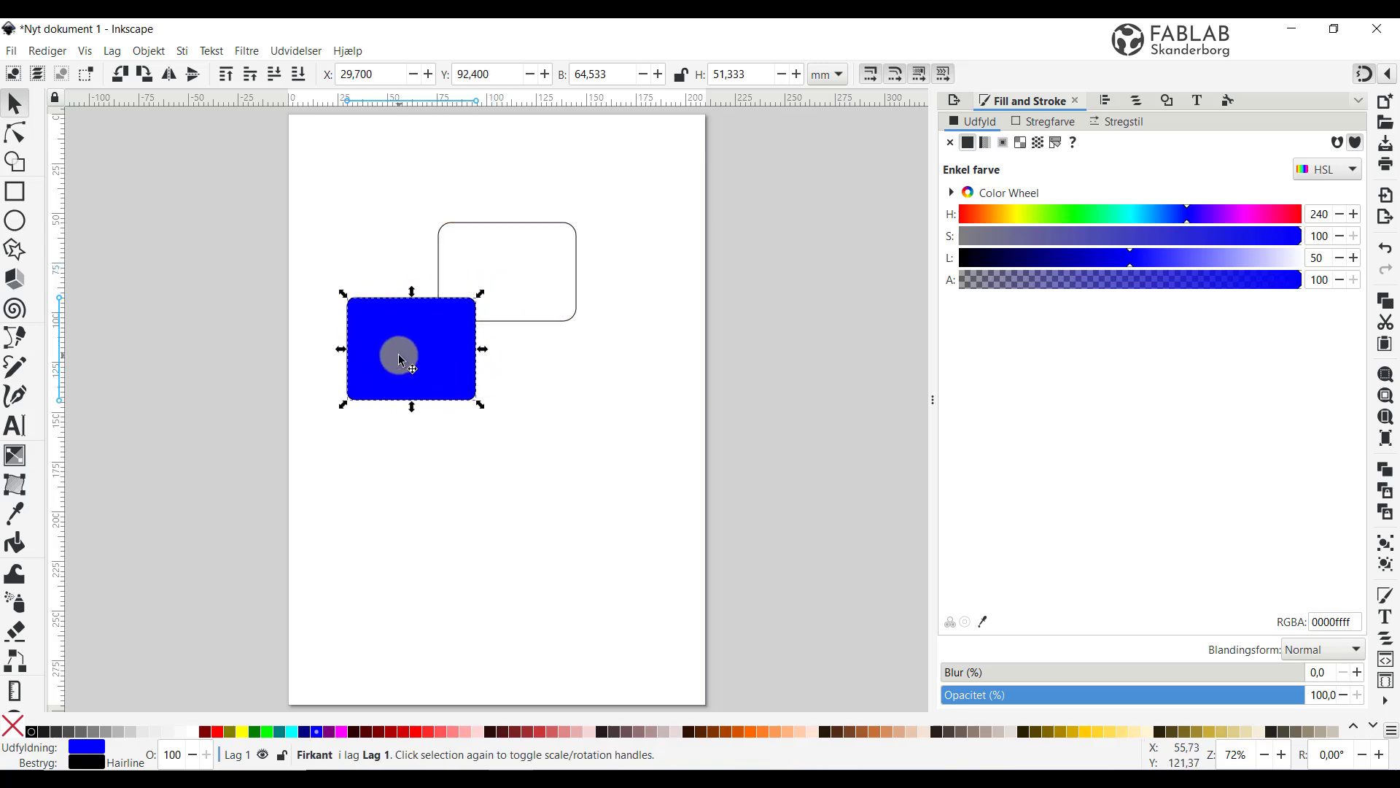
Switch the lower rectangle's fill between none and blue, leaving it without a fill.
left_click(13, 737)
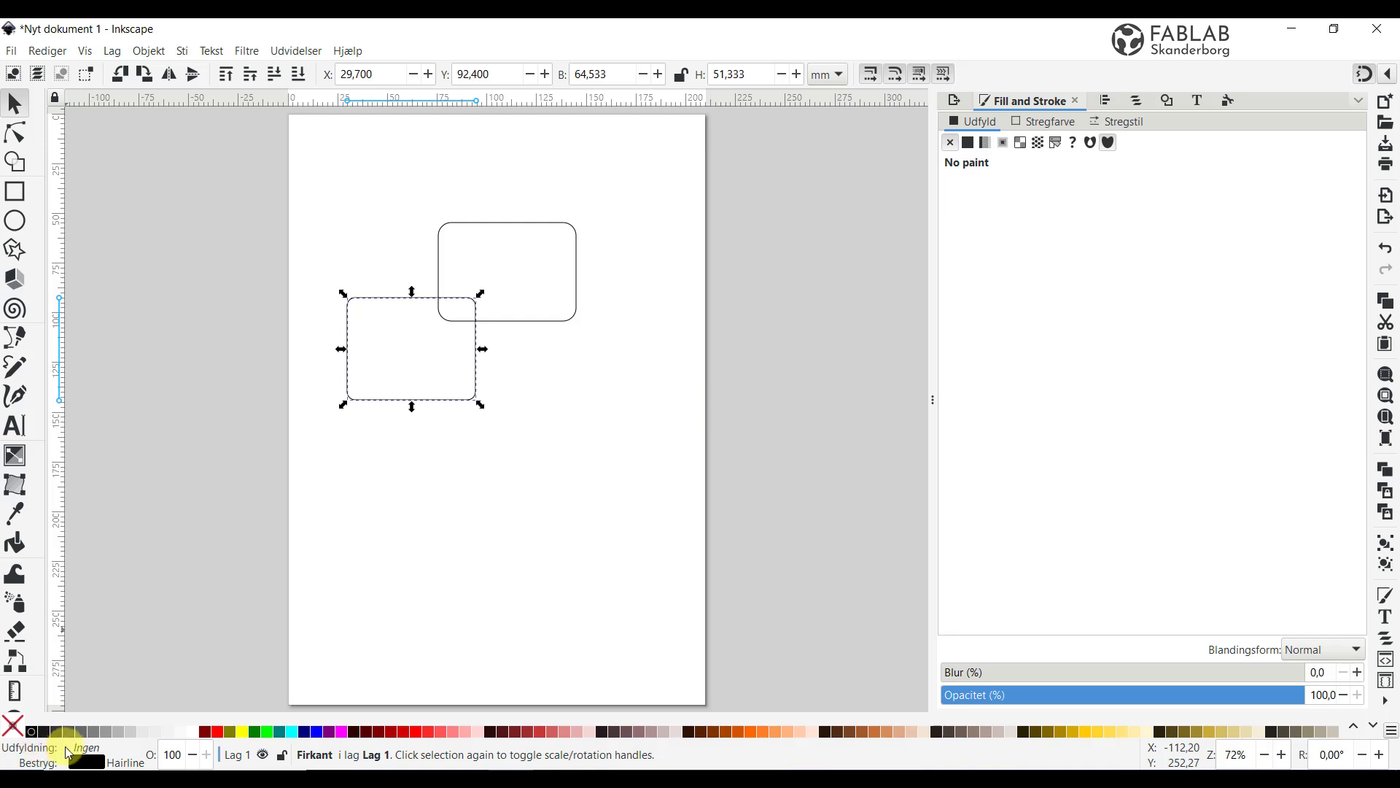
left_click(317, 731)
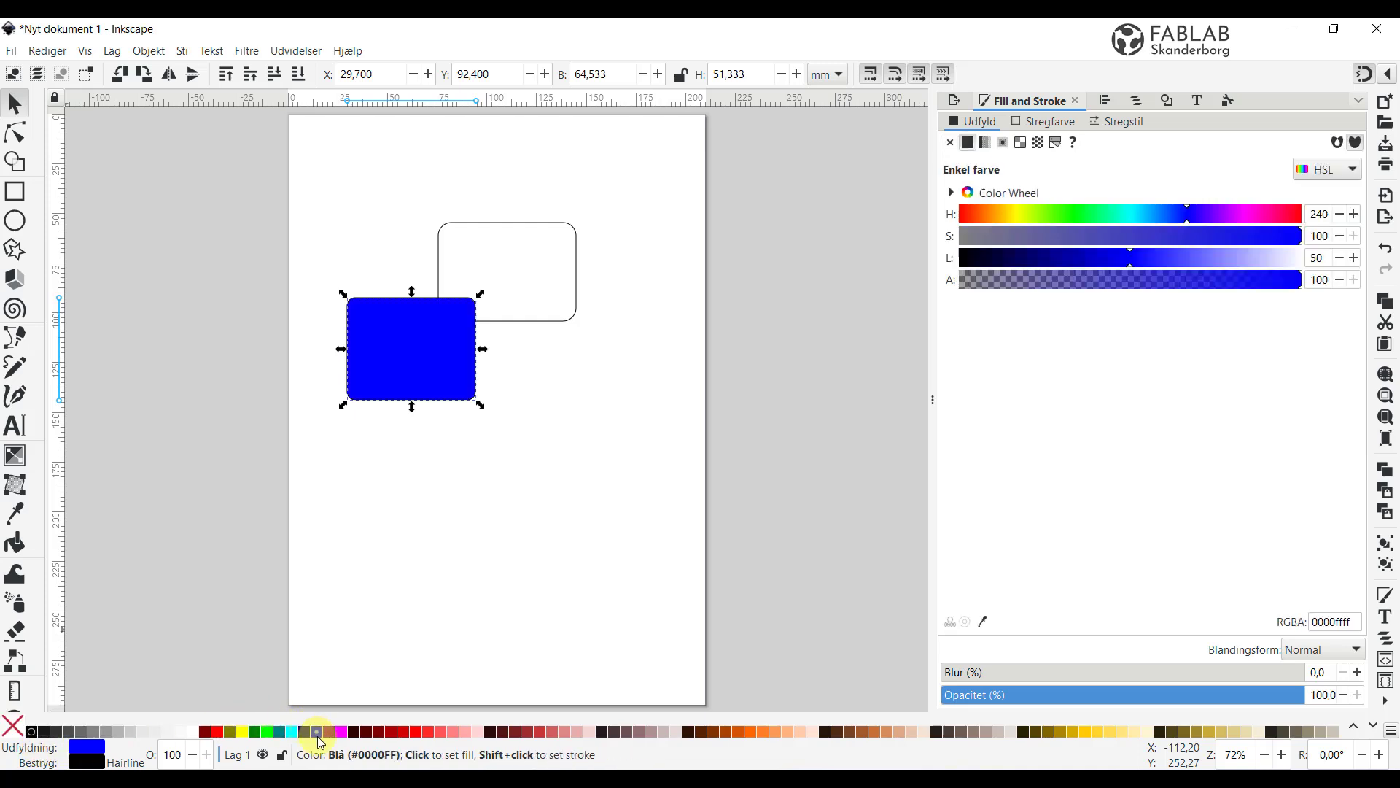
left_click(13, 726)
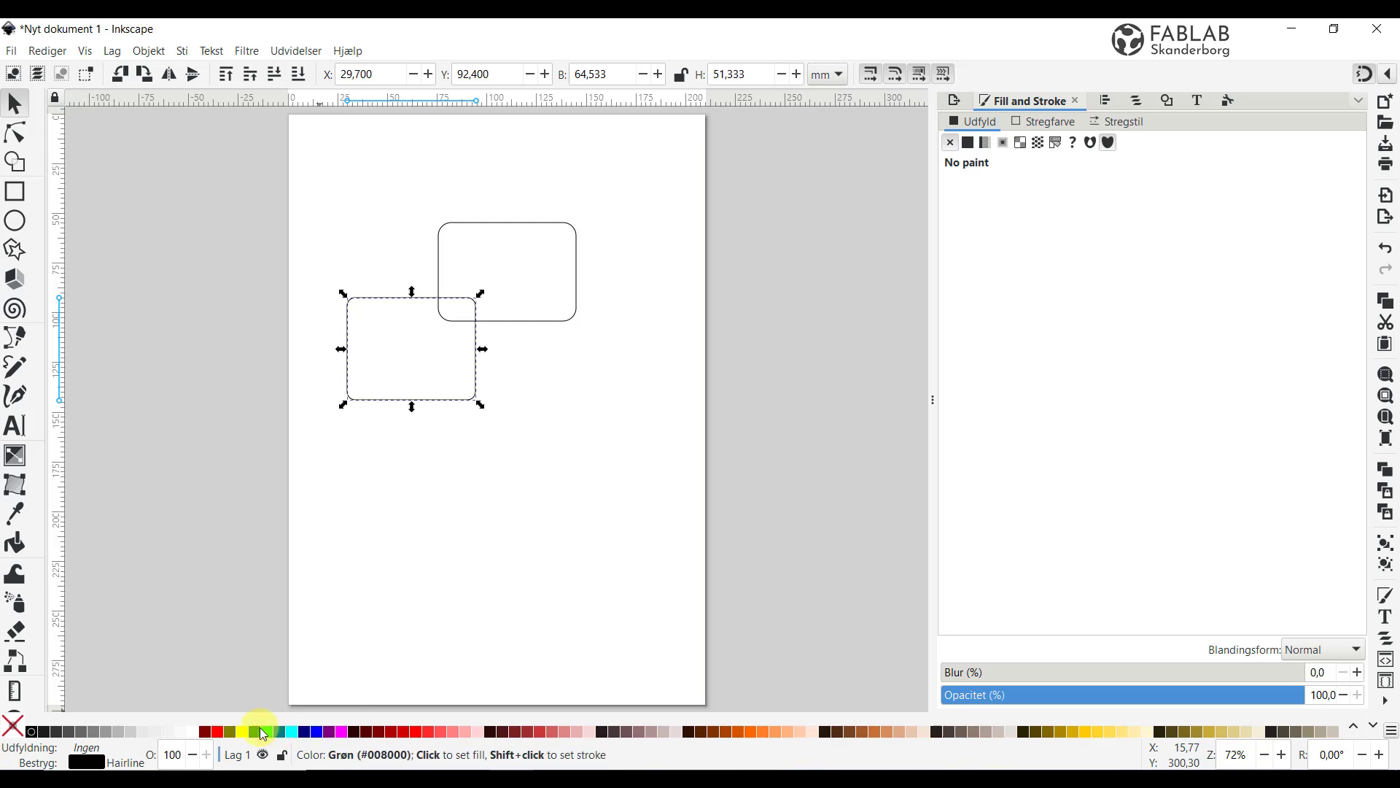
Switch the lower rectangle's stroke between blue and red, ending on red, and move it clear below the black rectangle.
left_click(319, 733, "shift")
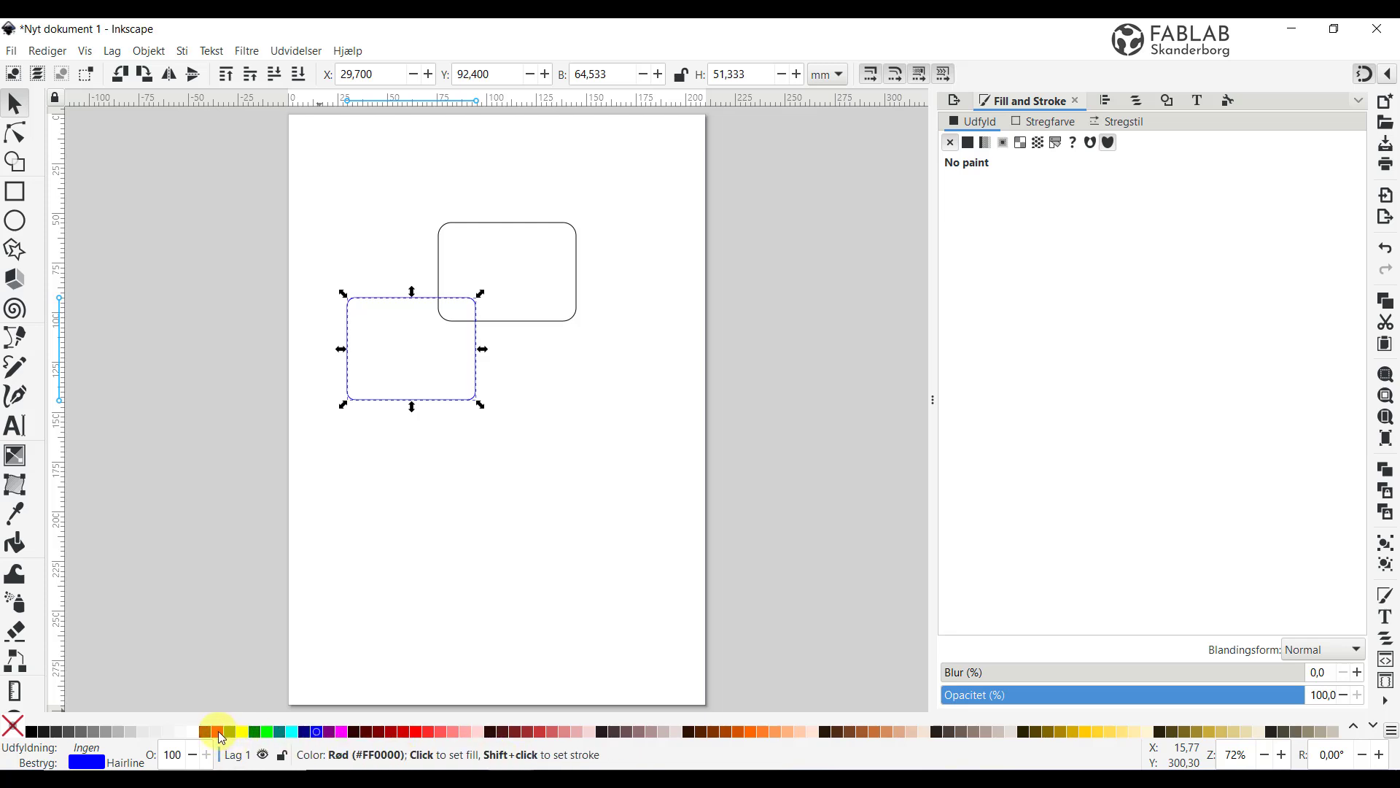
left_click_drag(199, 740, 88, 768)
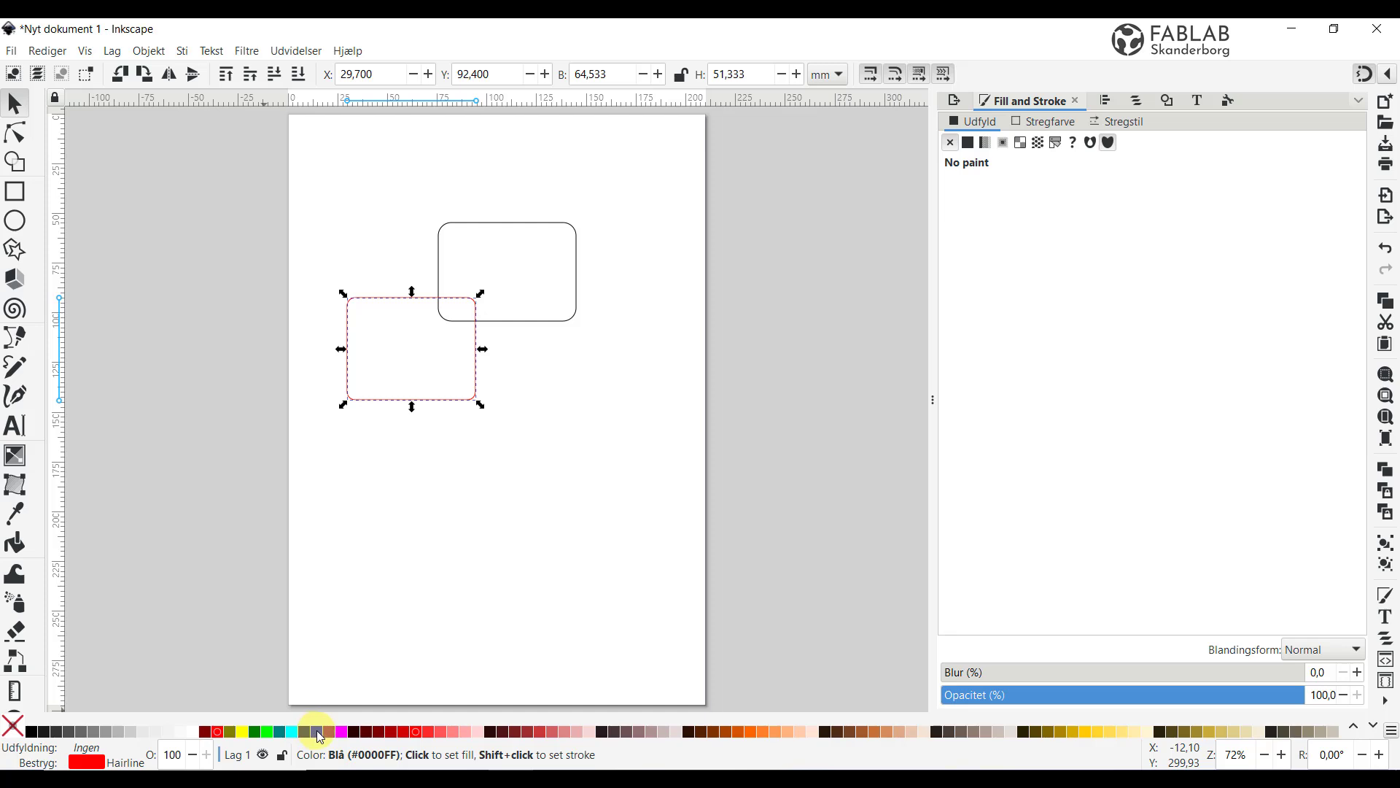
left_click(319, 738, "shift")
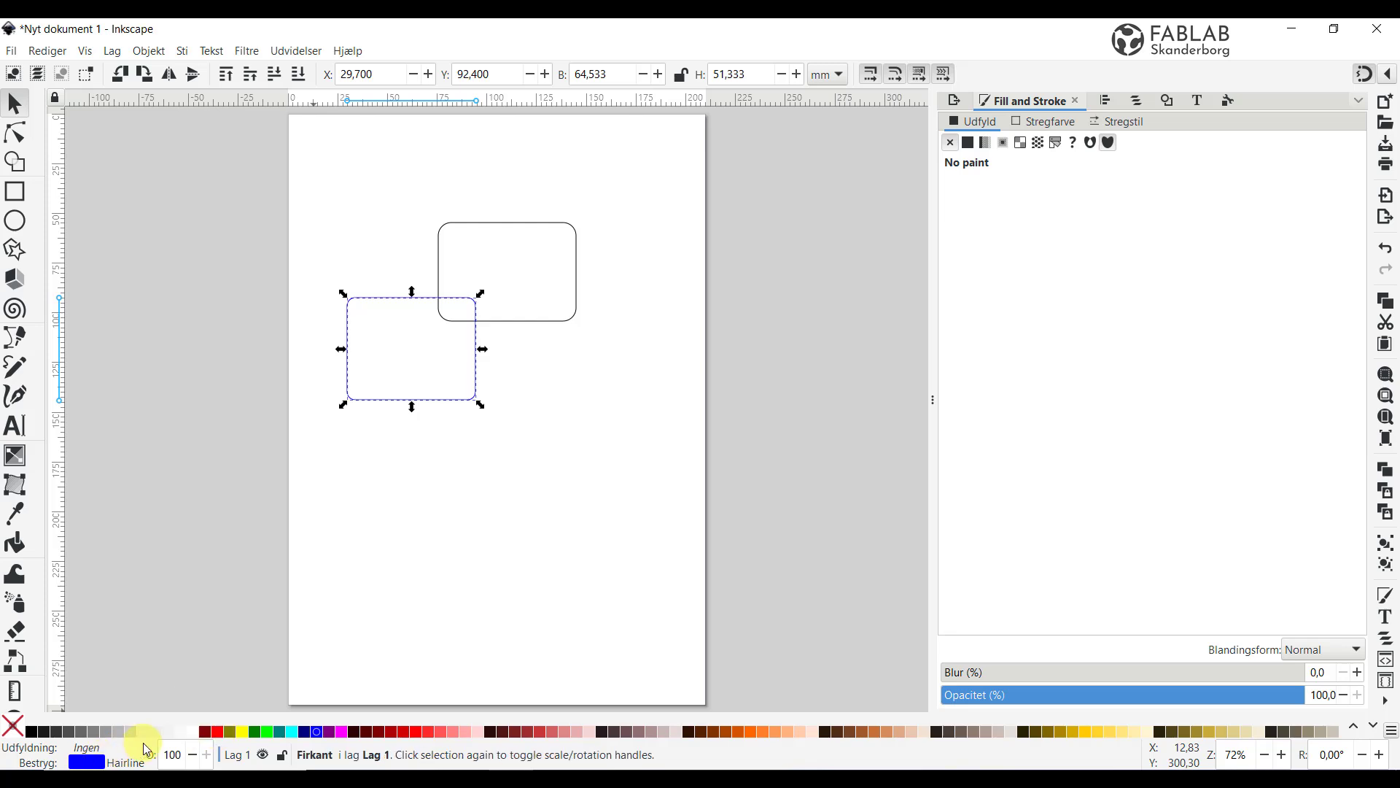
right_click(220, 732)
left_click(256, 701)
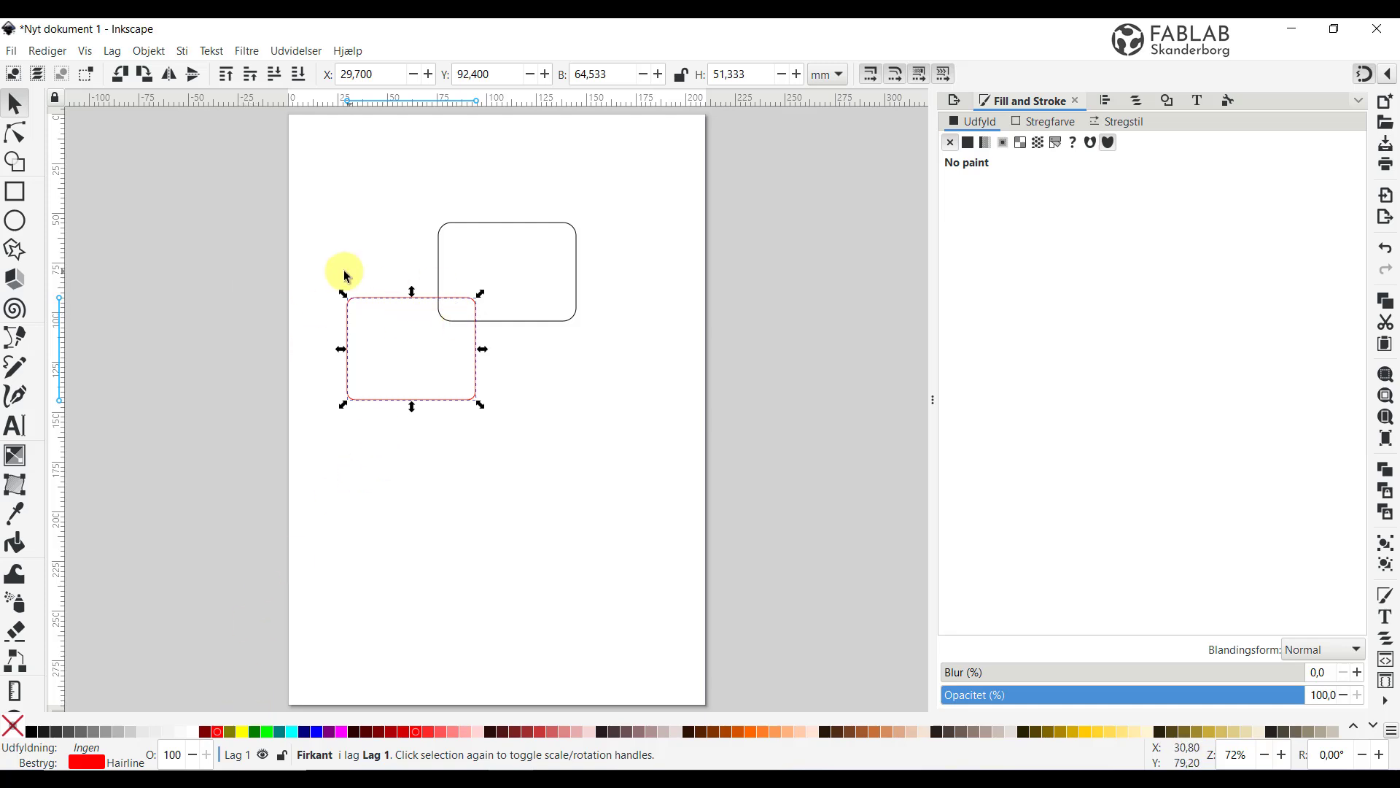
left_click_drag(380, 302, 393, 345)
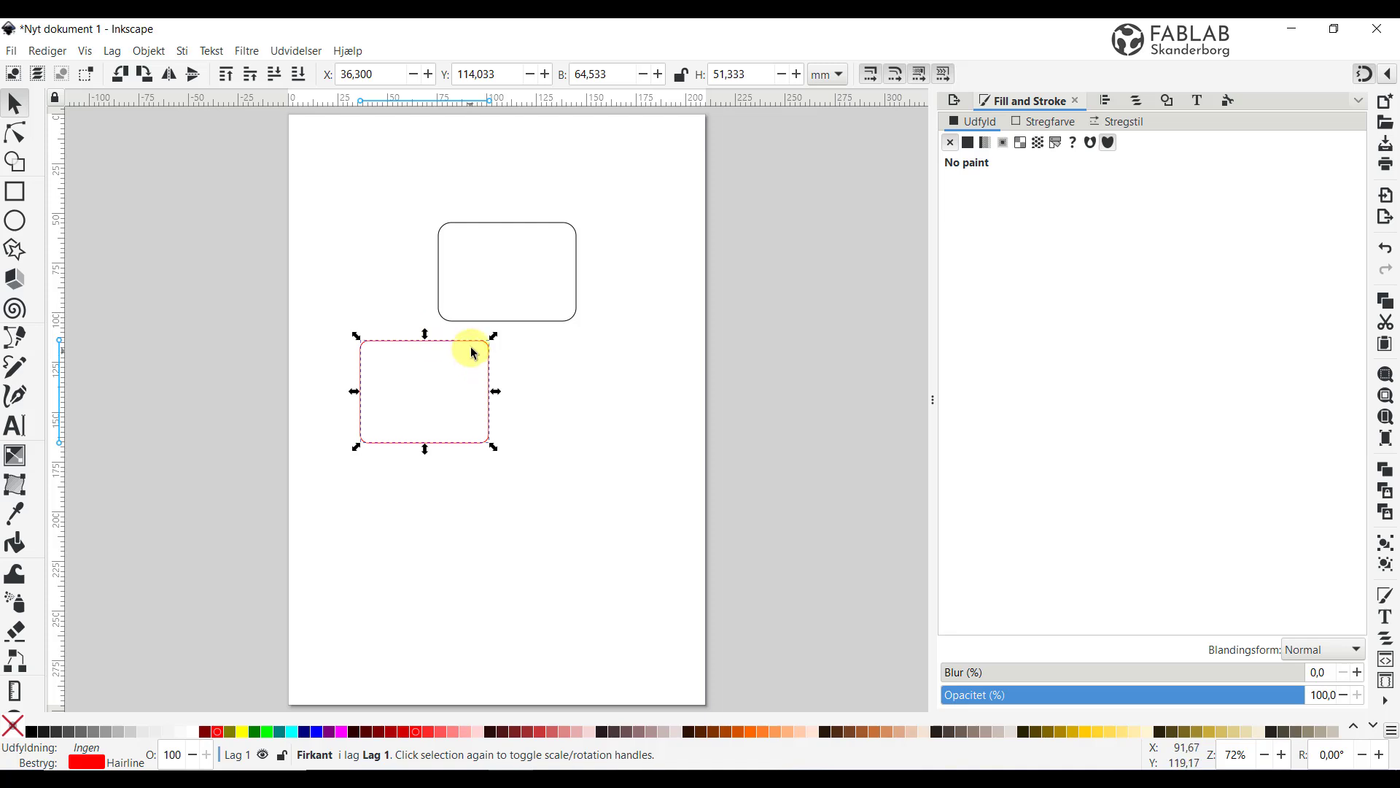
Change the red rectangle's stroke from hairline to a width of 4.865 mm.
left_click(124, 763)
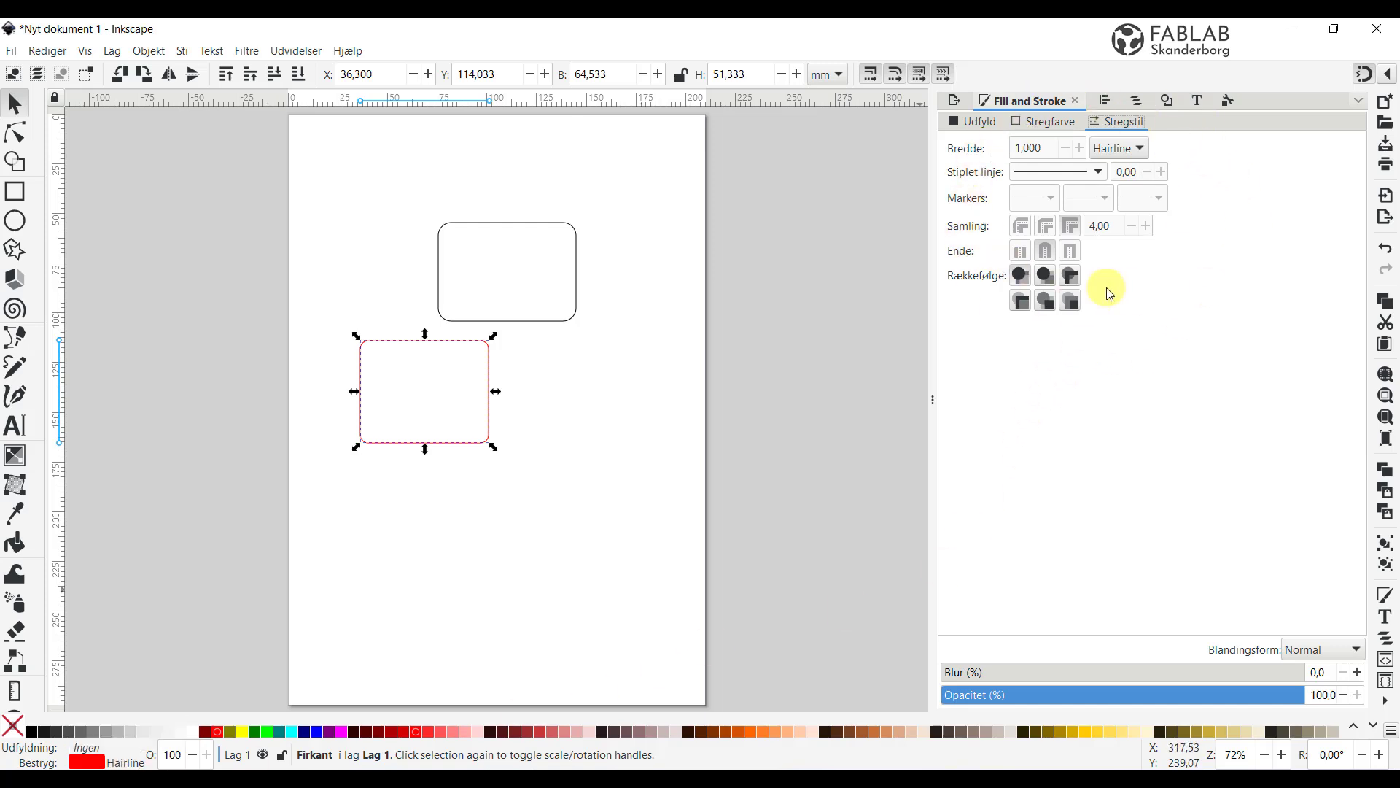
left_click(1144, 149)
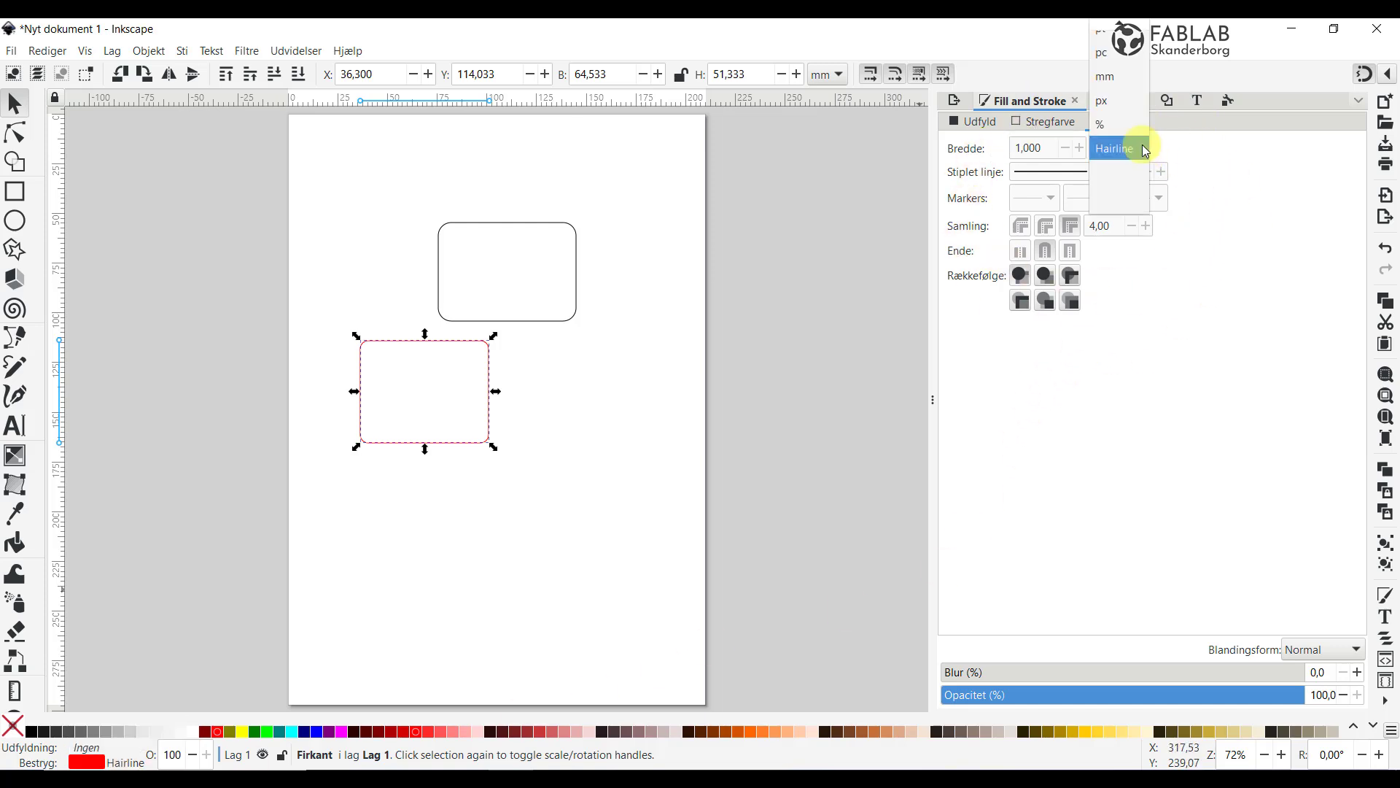
left_click(1127, 84)
left_click(1082, 149)
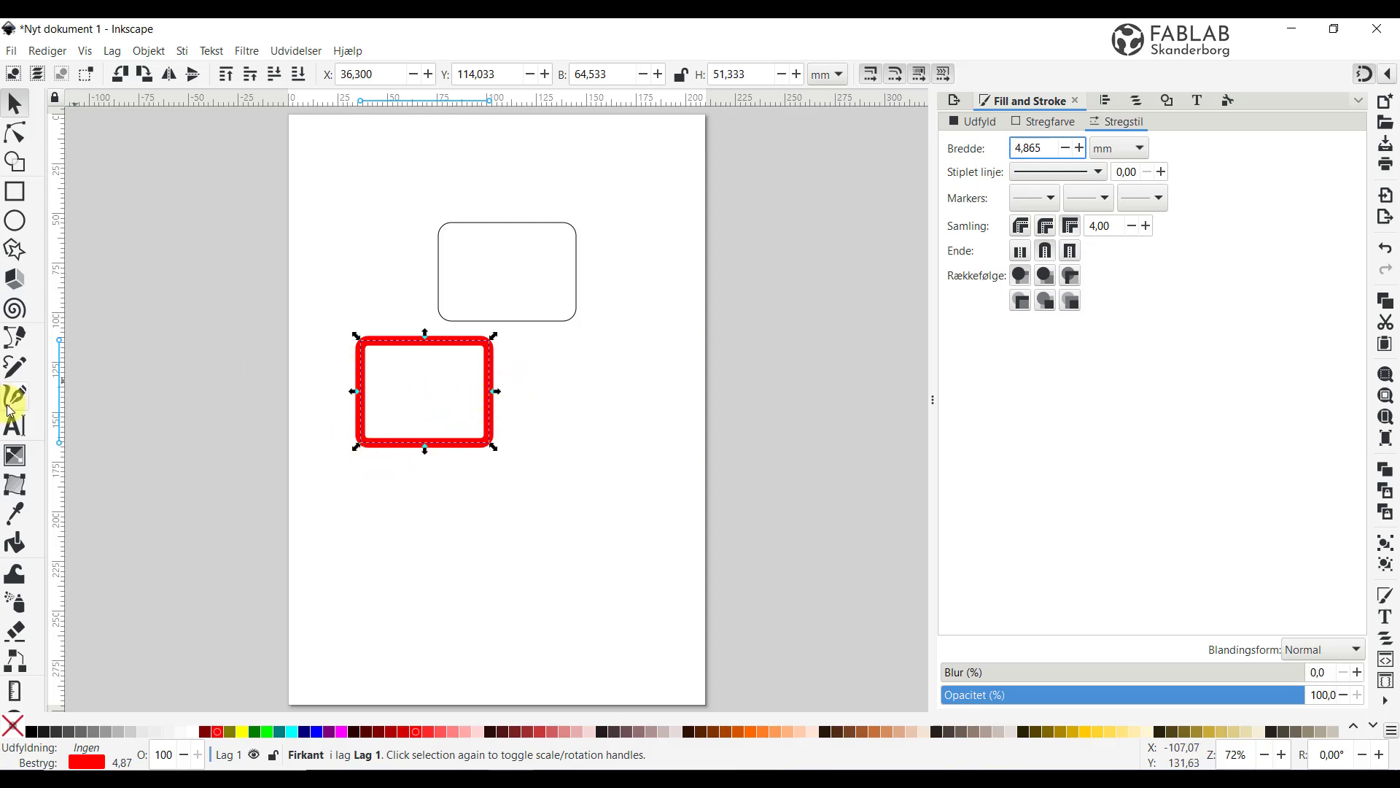
Add the text "FABLAB" below the red rectangle and set its stroke width to 0.100 mm.
left_click(374, 486)
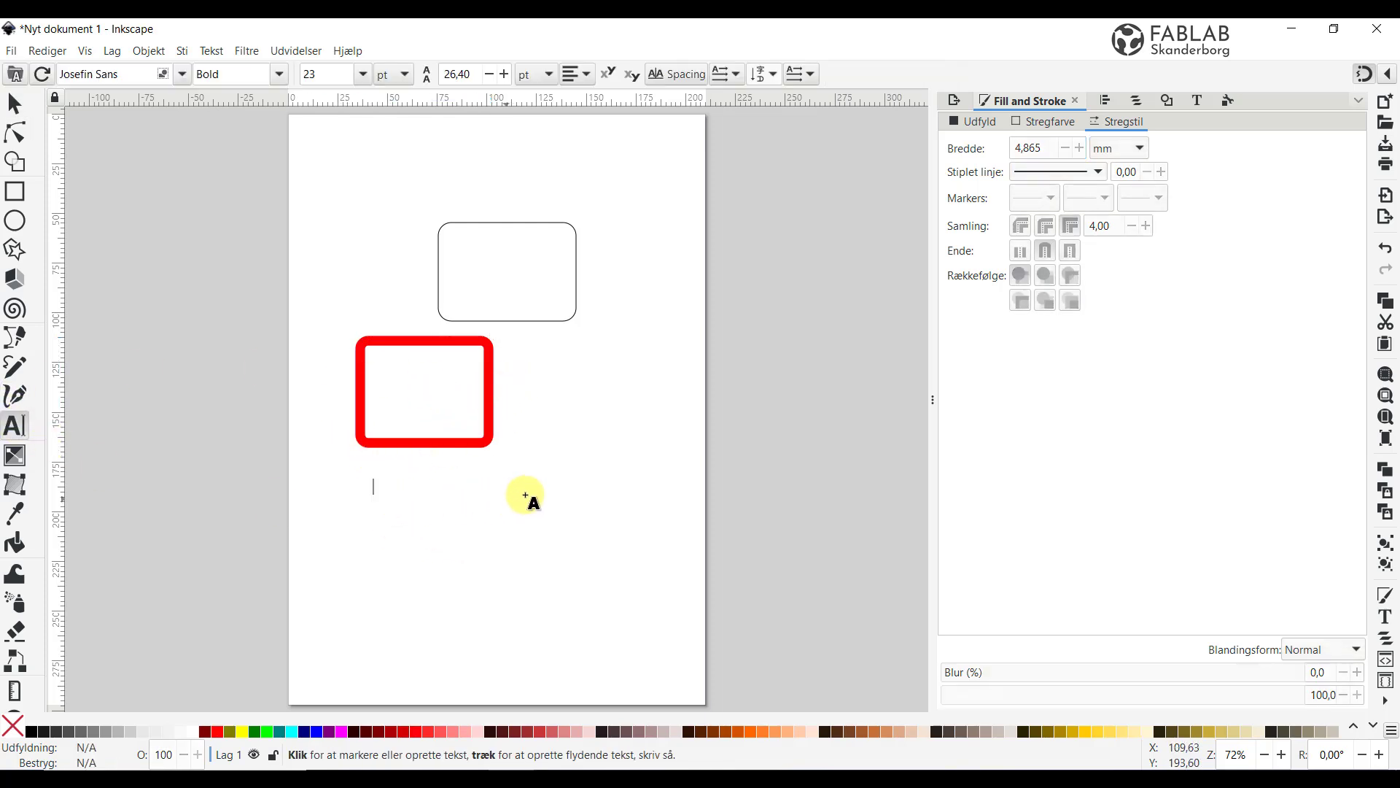
type("FAB")
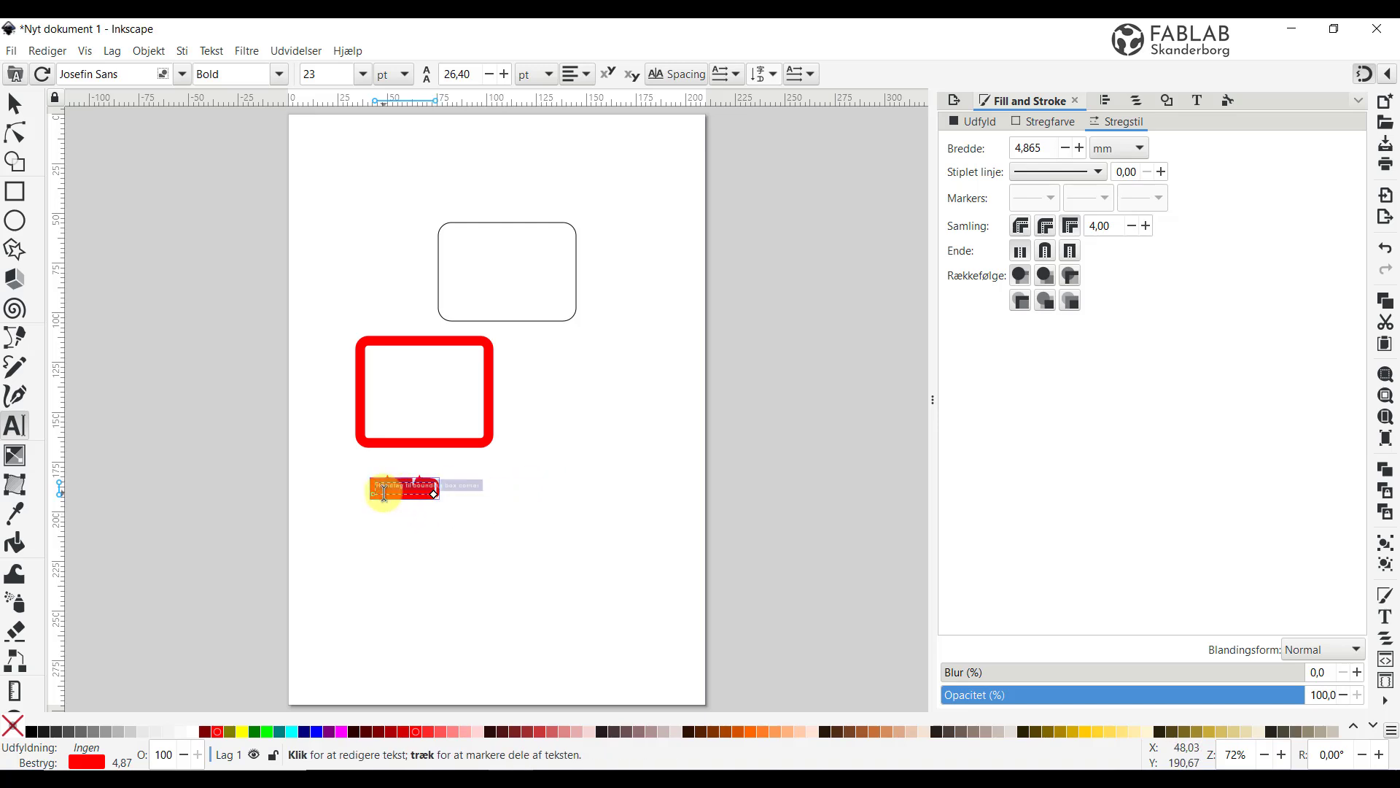
left_click(1112, 150)
left_click(1066, 148)
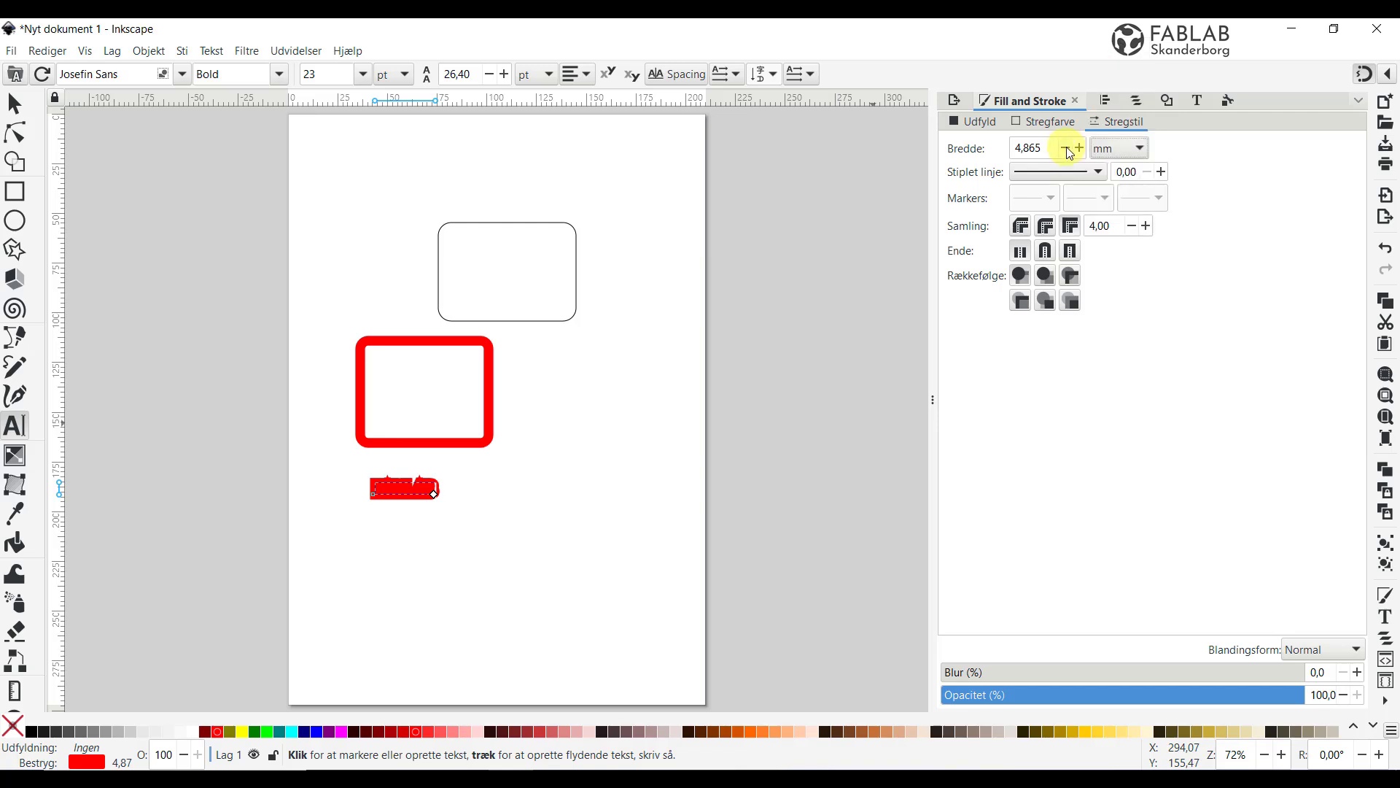
left_click(1067, 150)
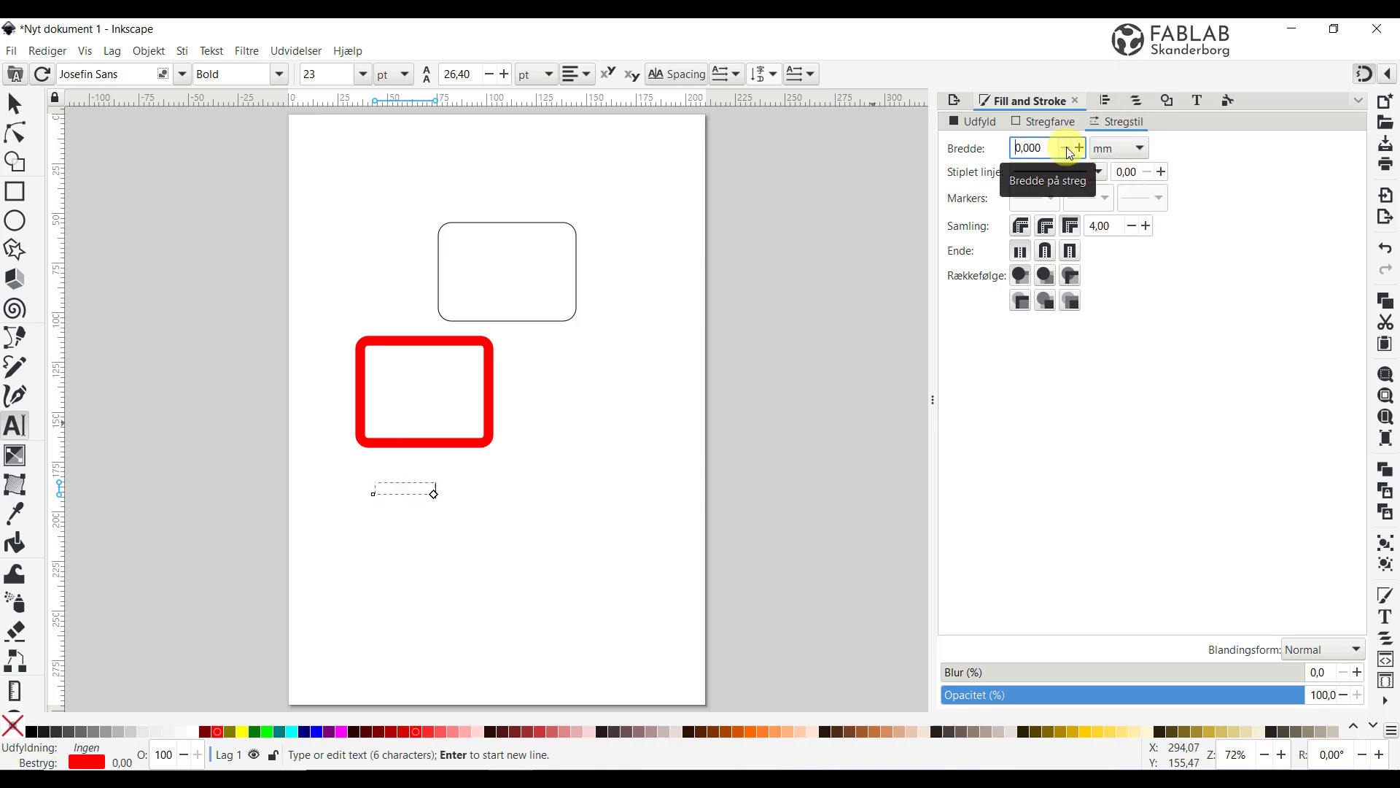
left_click(1079, 148)
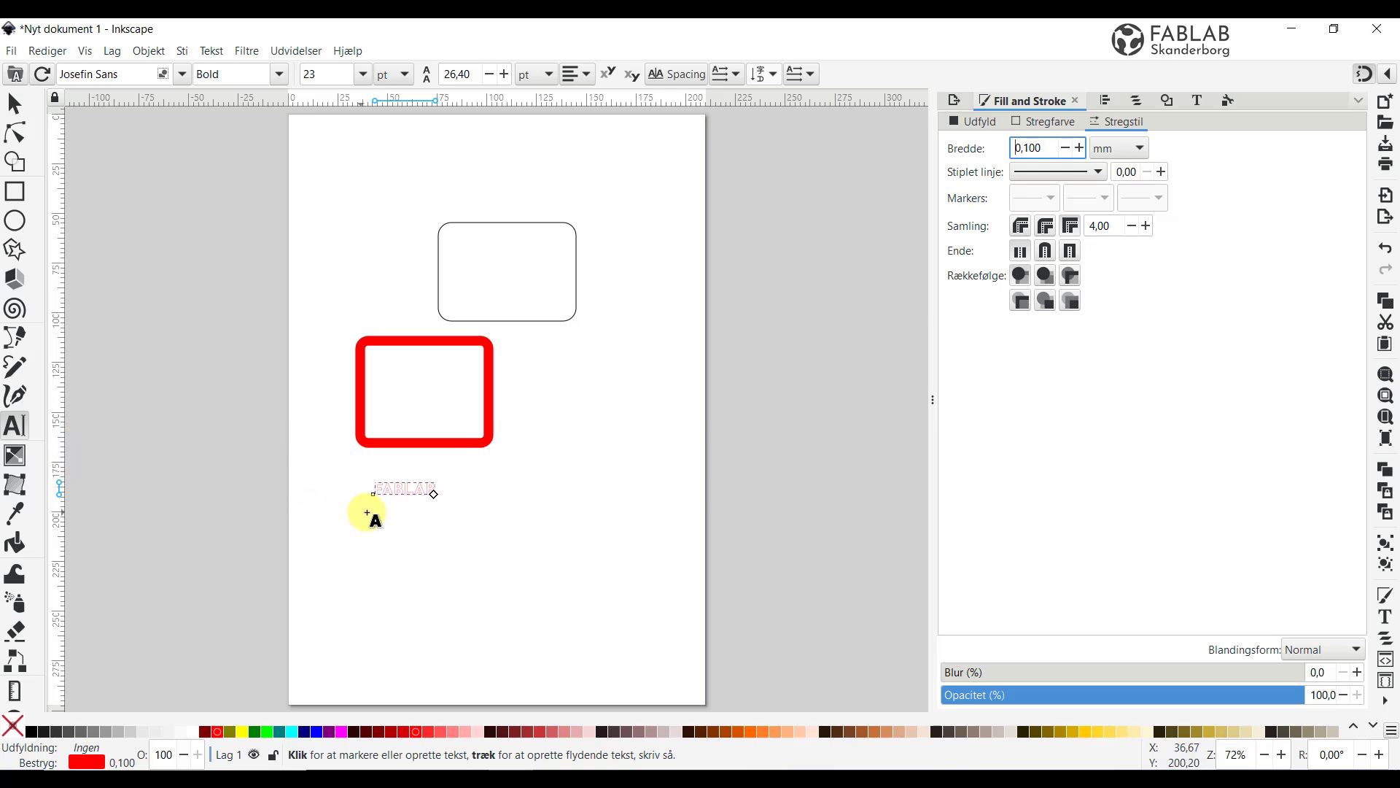
Inspect the FABLAB text's outline up close and set its stroke width to Hairline.
scroll(393, 484, "down", 3)
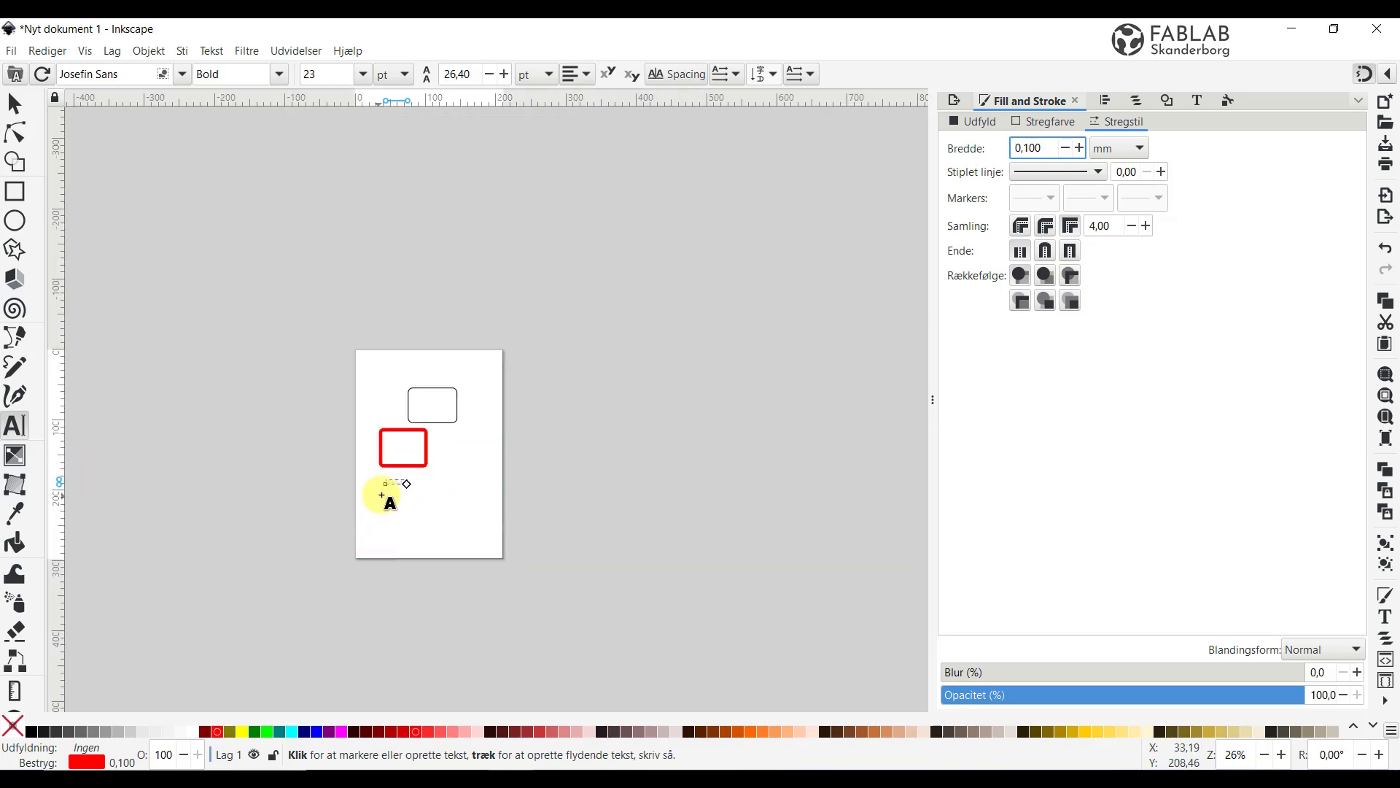
scroll(381, 479, "up", 5)
scroll(438, 507, "up", 9)
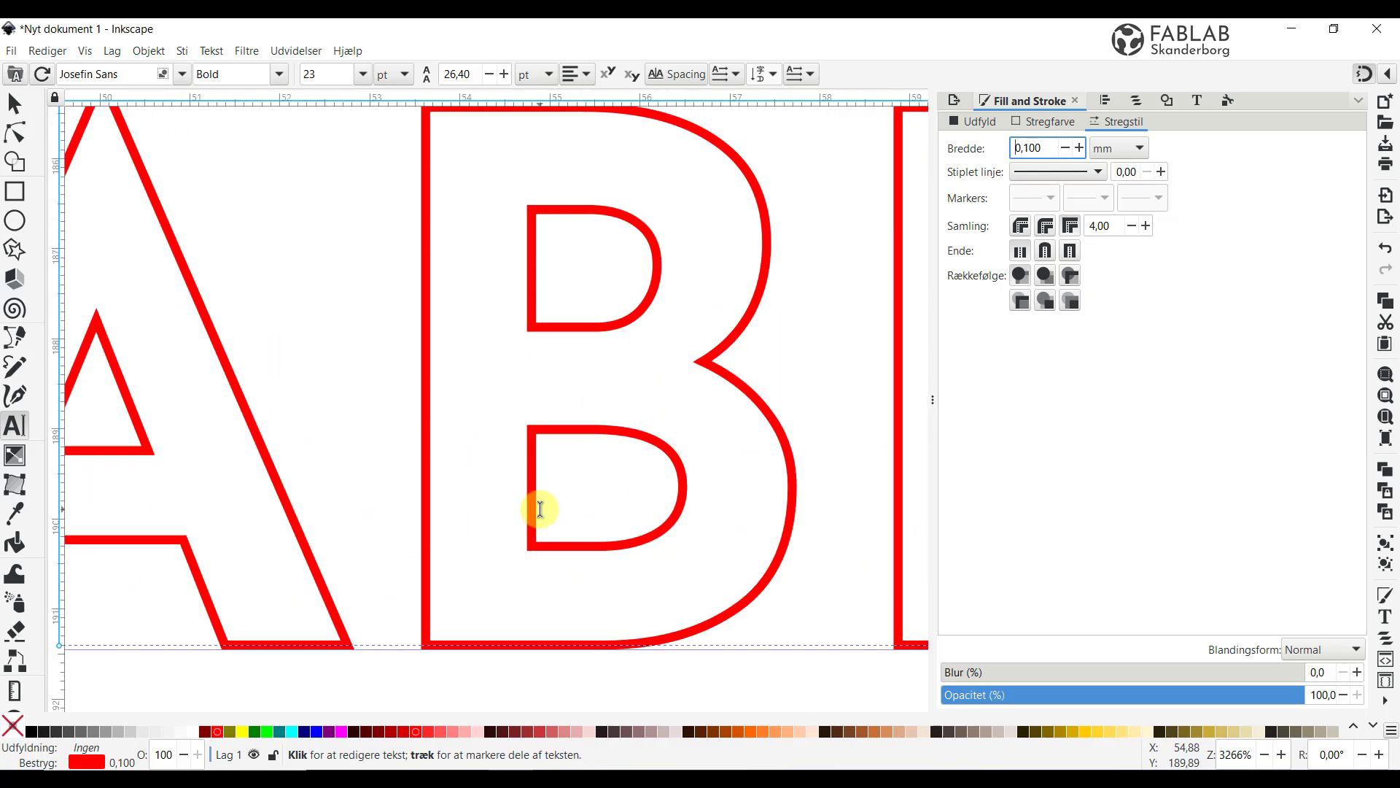
scroll(536, 498, "up", 5)
scroll(536, 499, "down", 12)
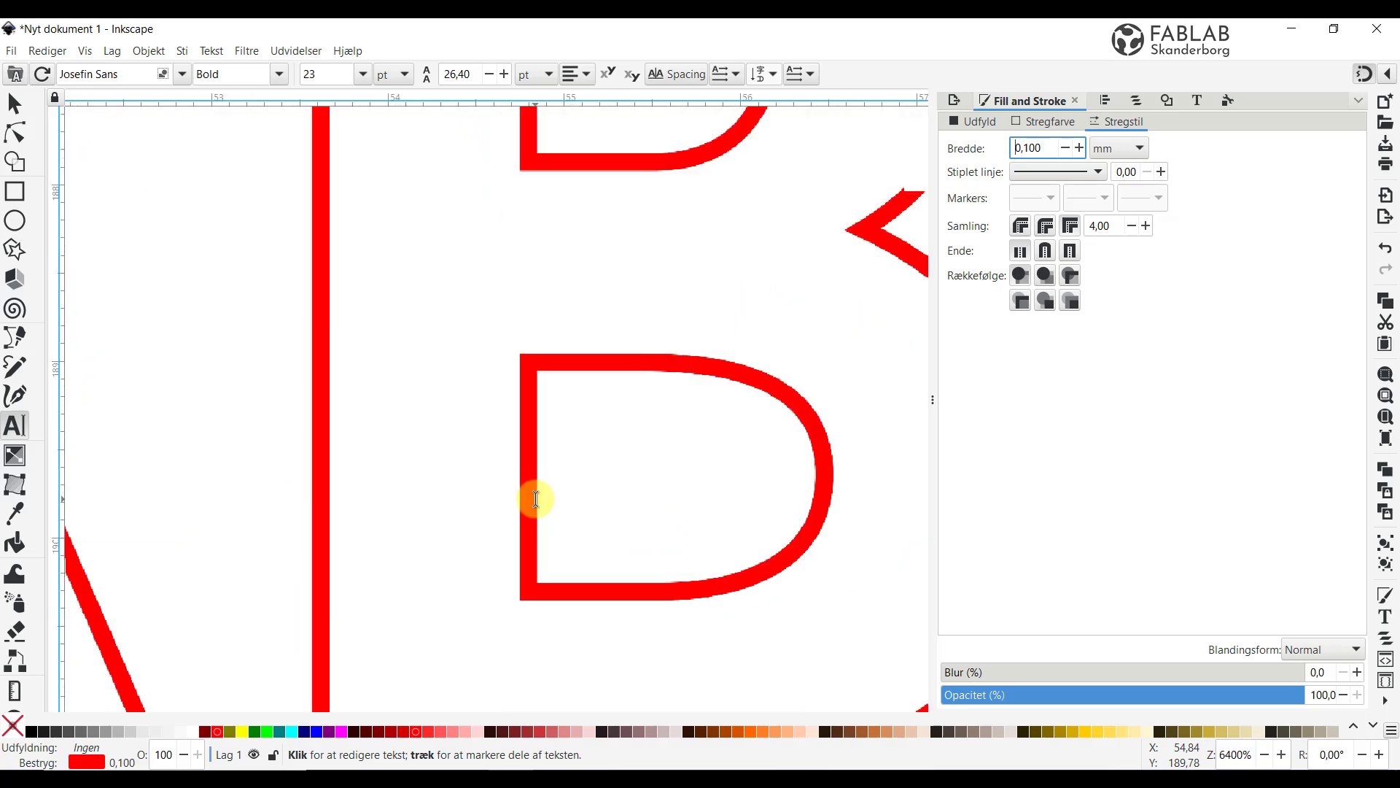
scroll(537, 499, "down", 7)
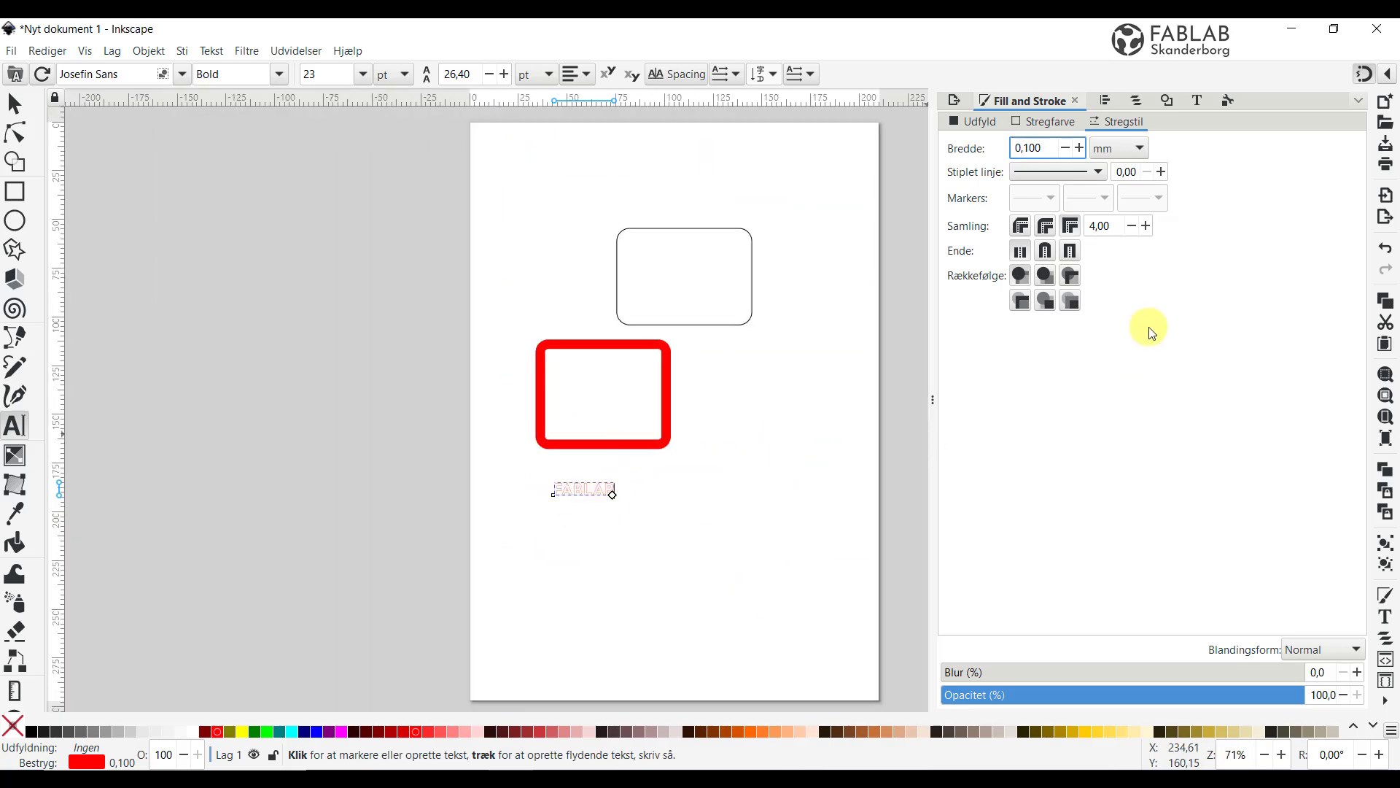
left_click(1140, 149)
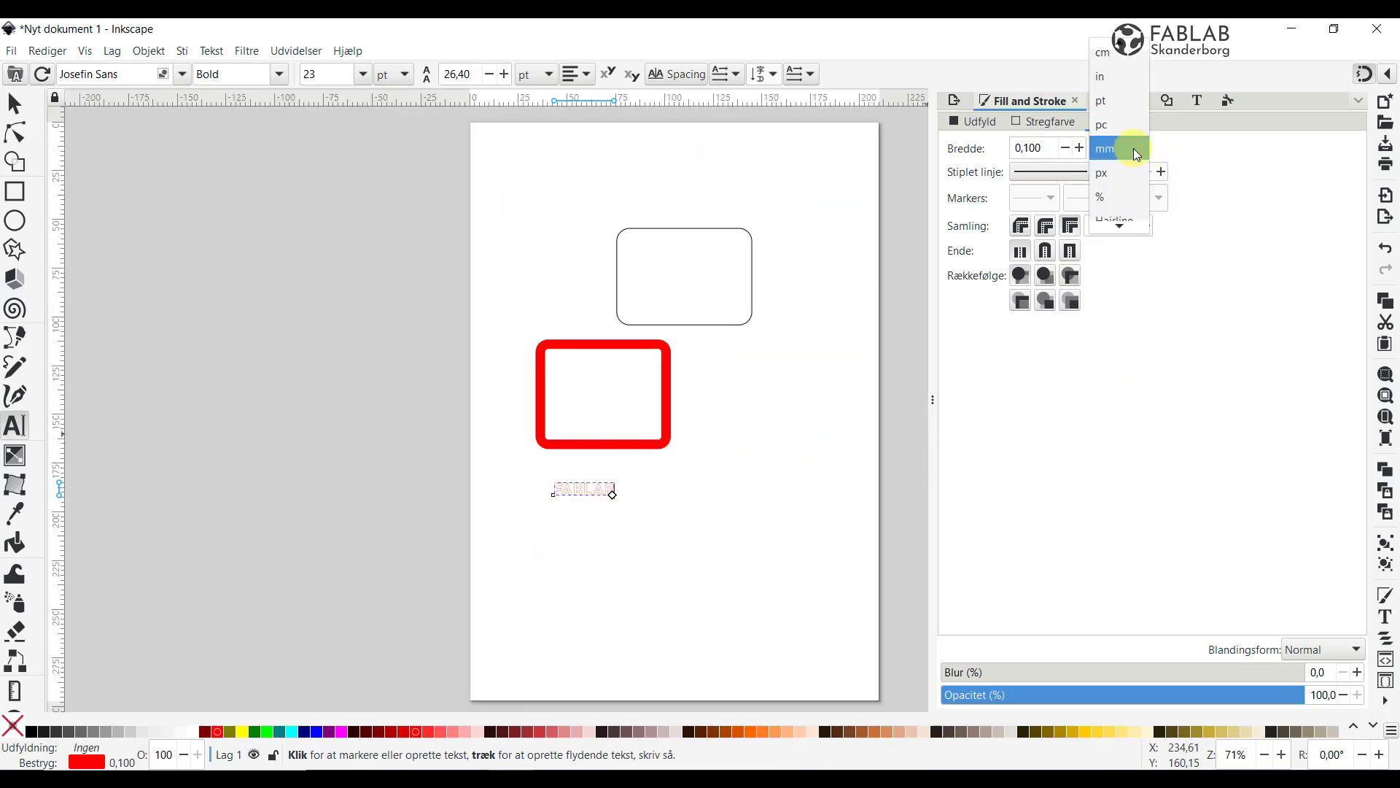
left_click(1122, 213)
scroll(594, 481, "up", 20)
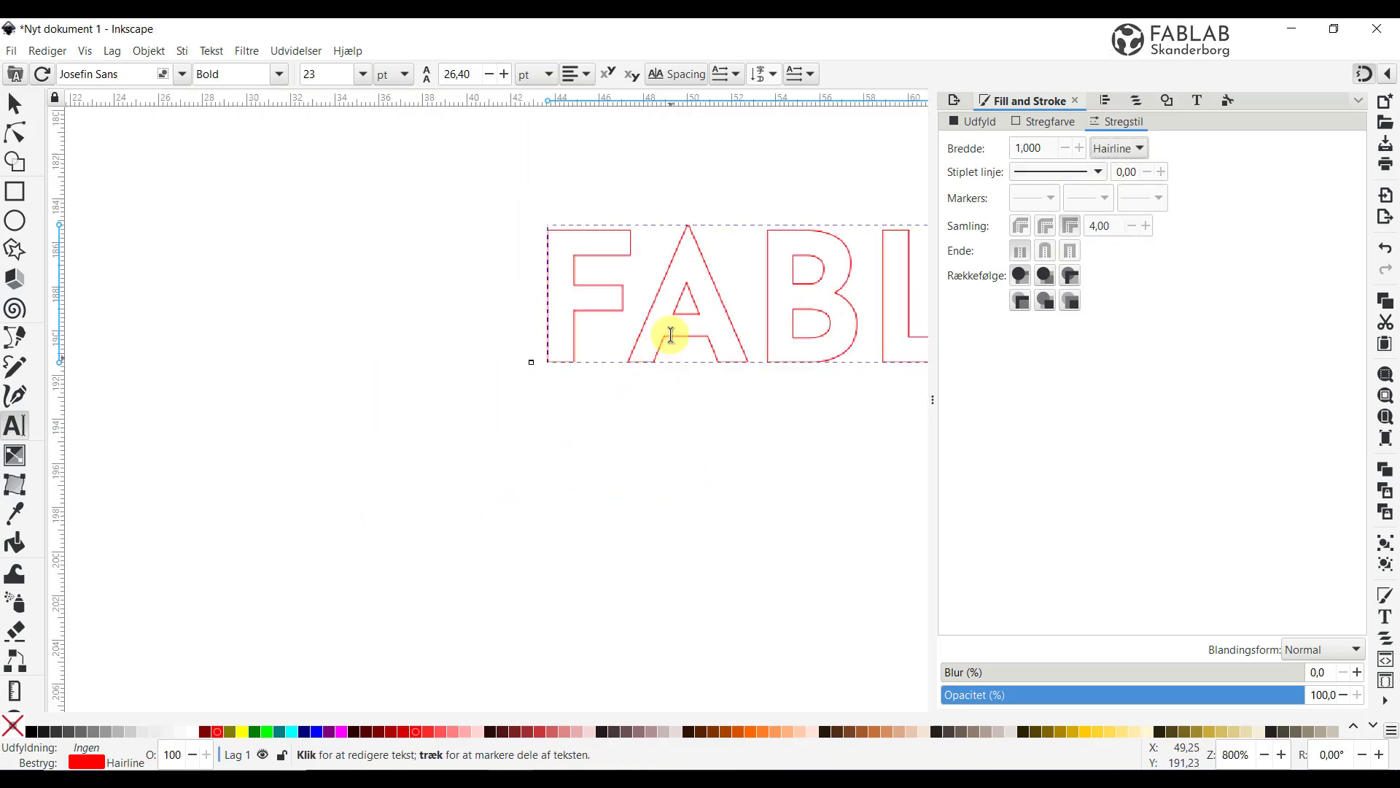
scroll(465, 241, "down", 20)
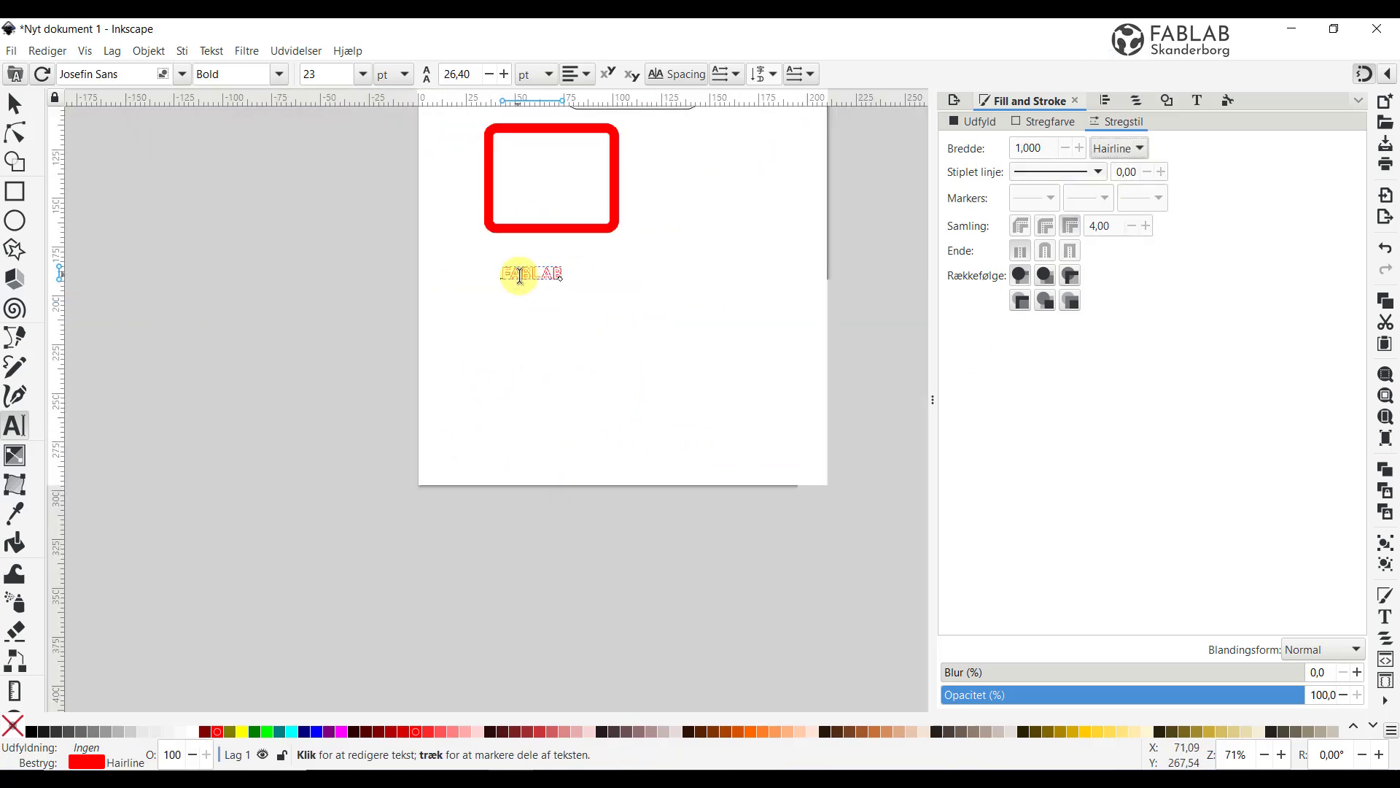
scroll(557, 283, "up", 14)
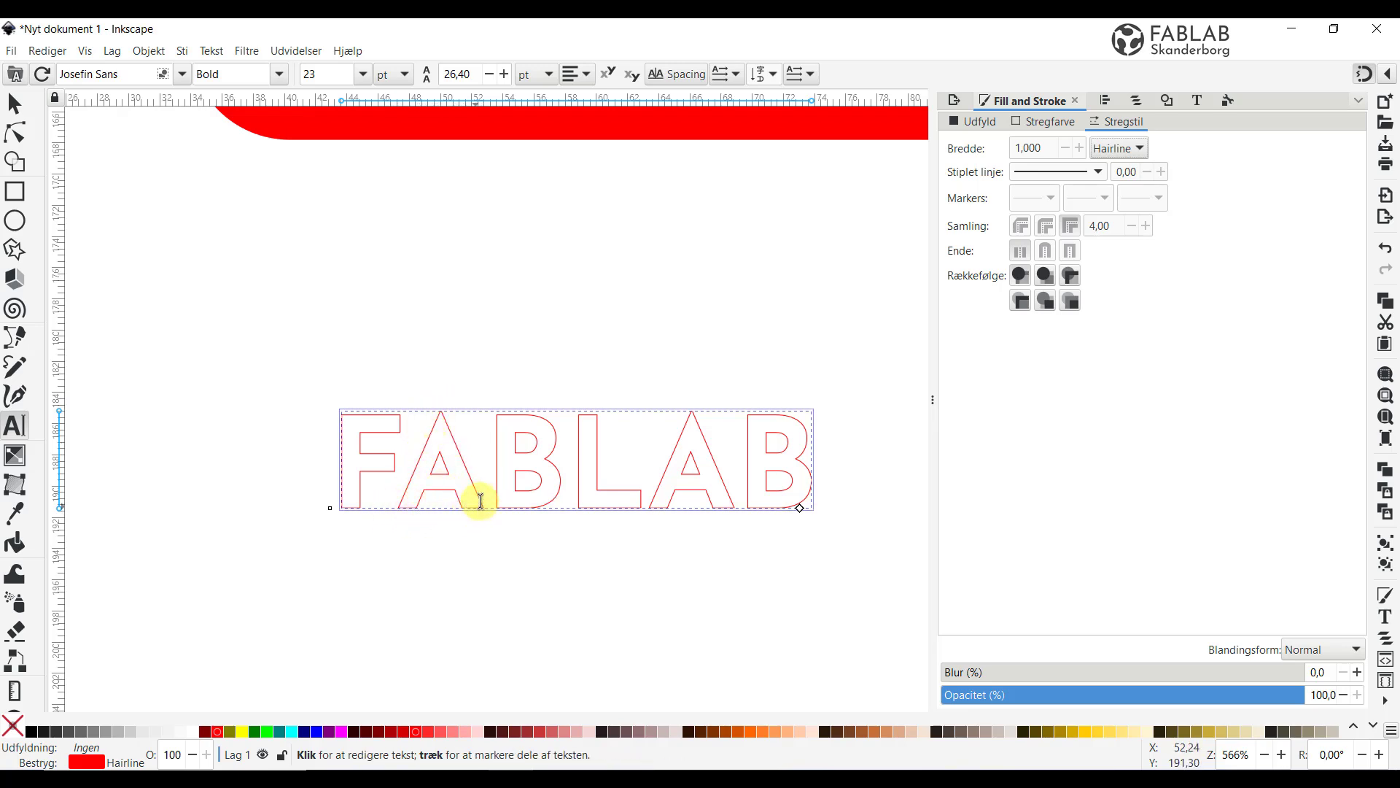
scroll(471, 467, "down", 1)
scroll(471, 467, "down", 3)
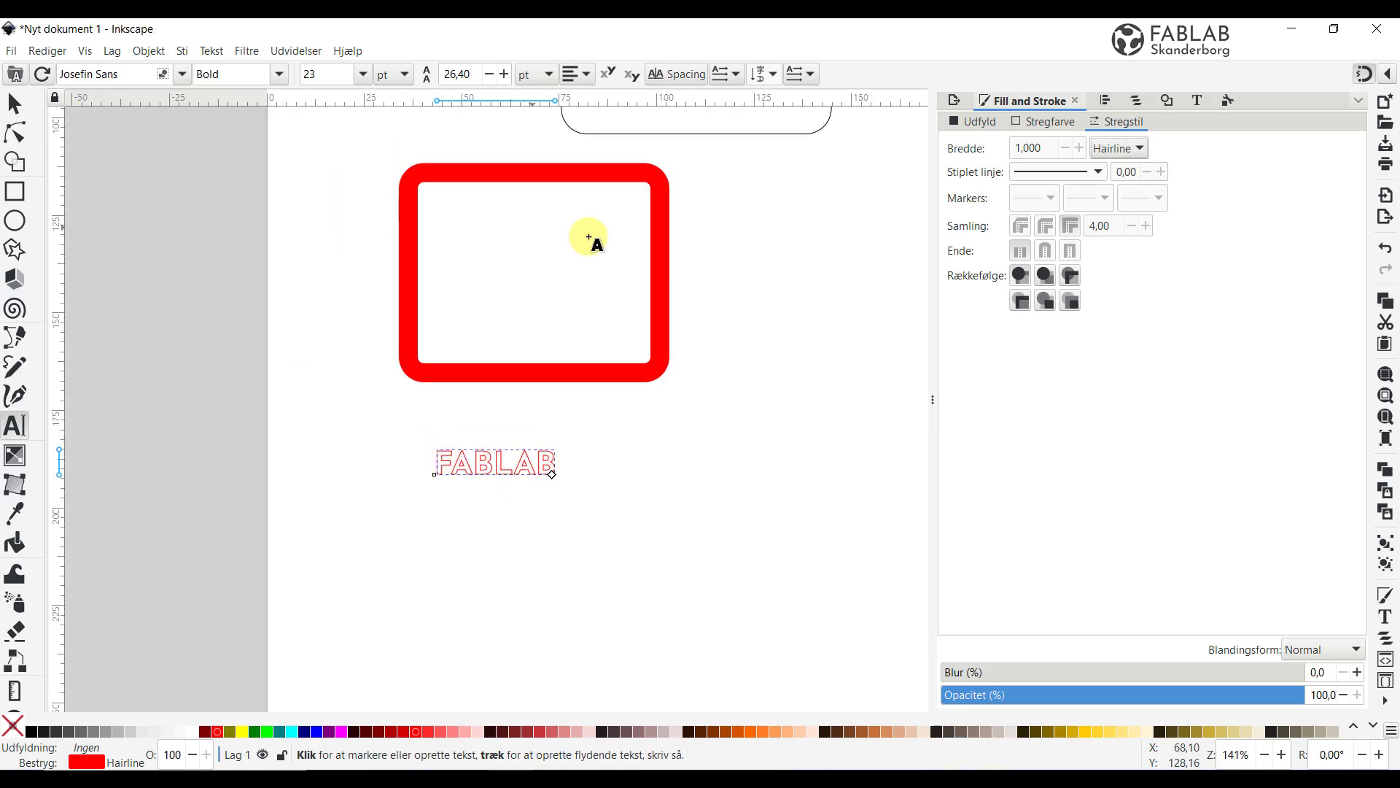
Set the lower red rectangle's stroke width to Hairline.
key("F1")
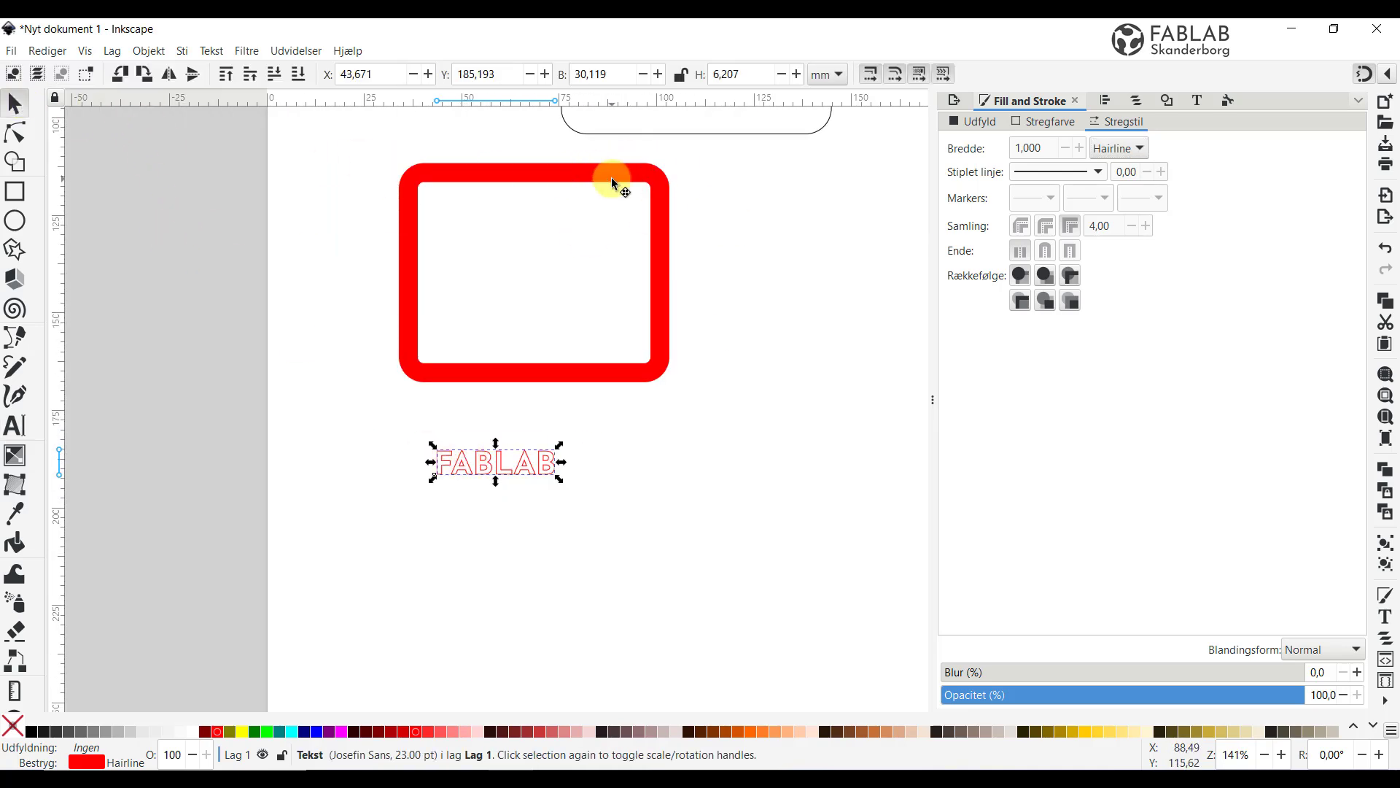
left_click(613, 181)
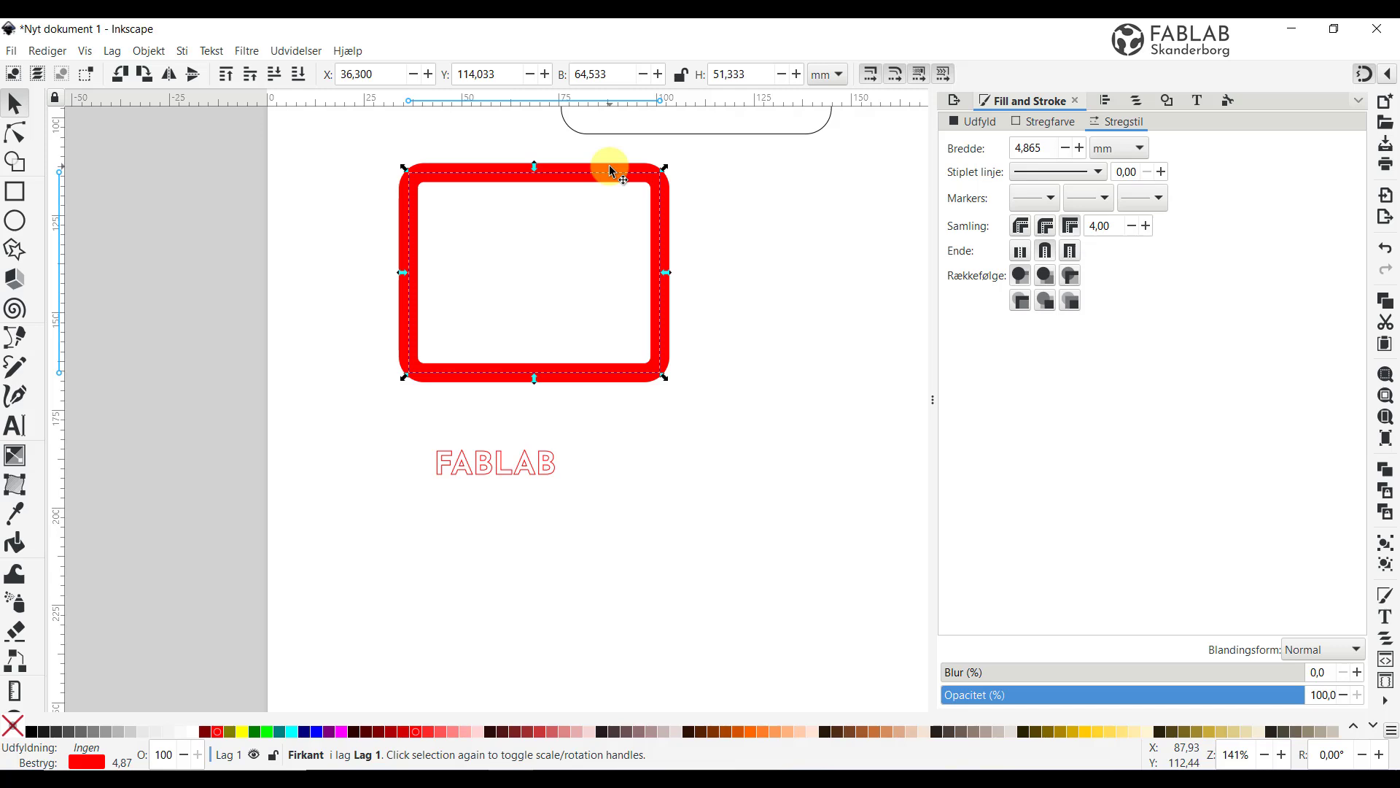
left_click(1134, 148)
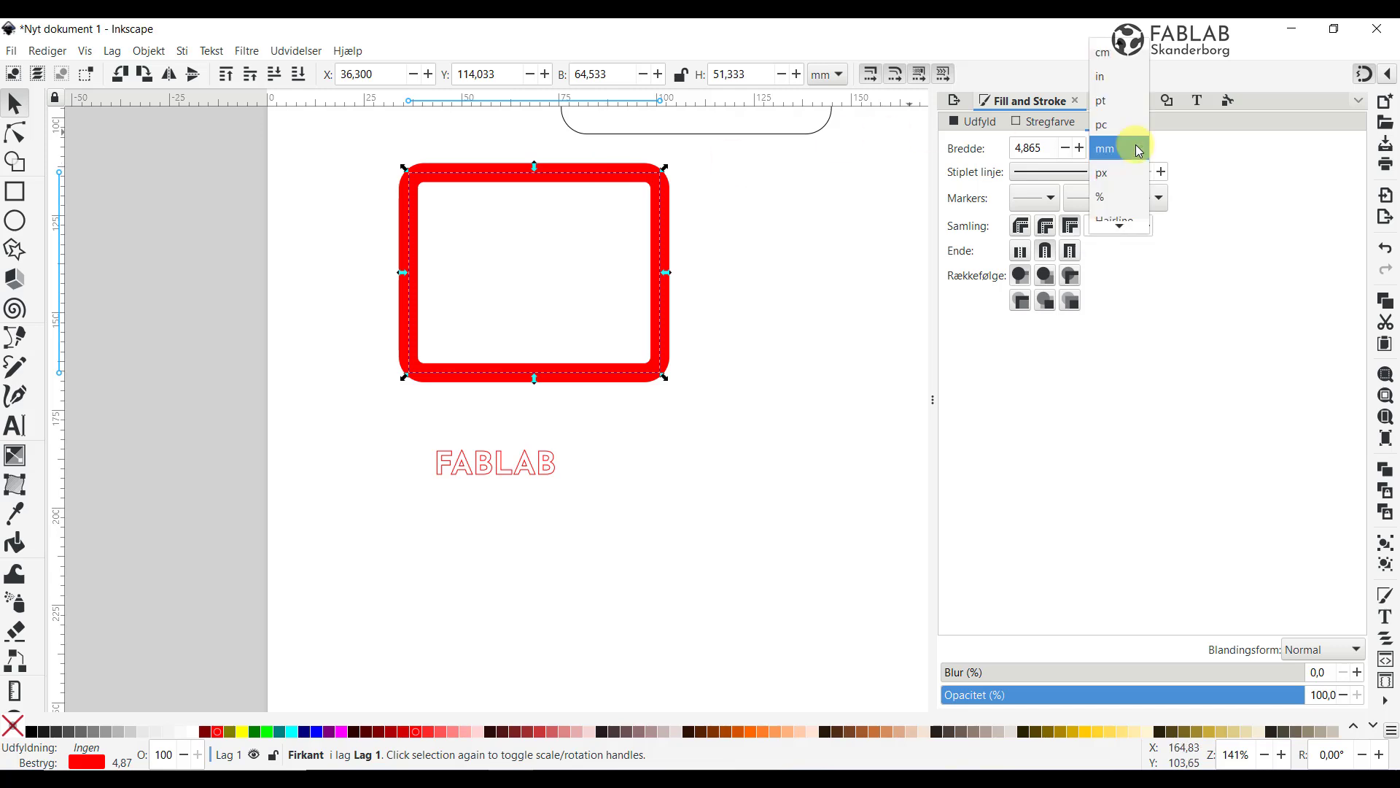
left_click(1110, 221)
left_click(750, 219)
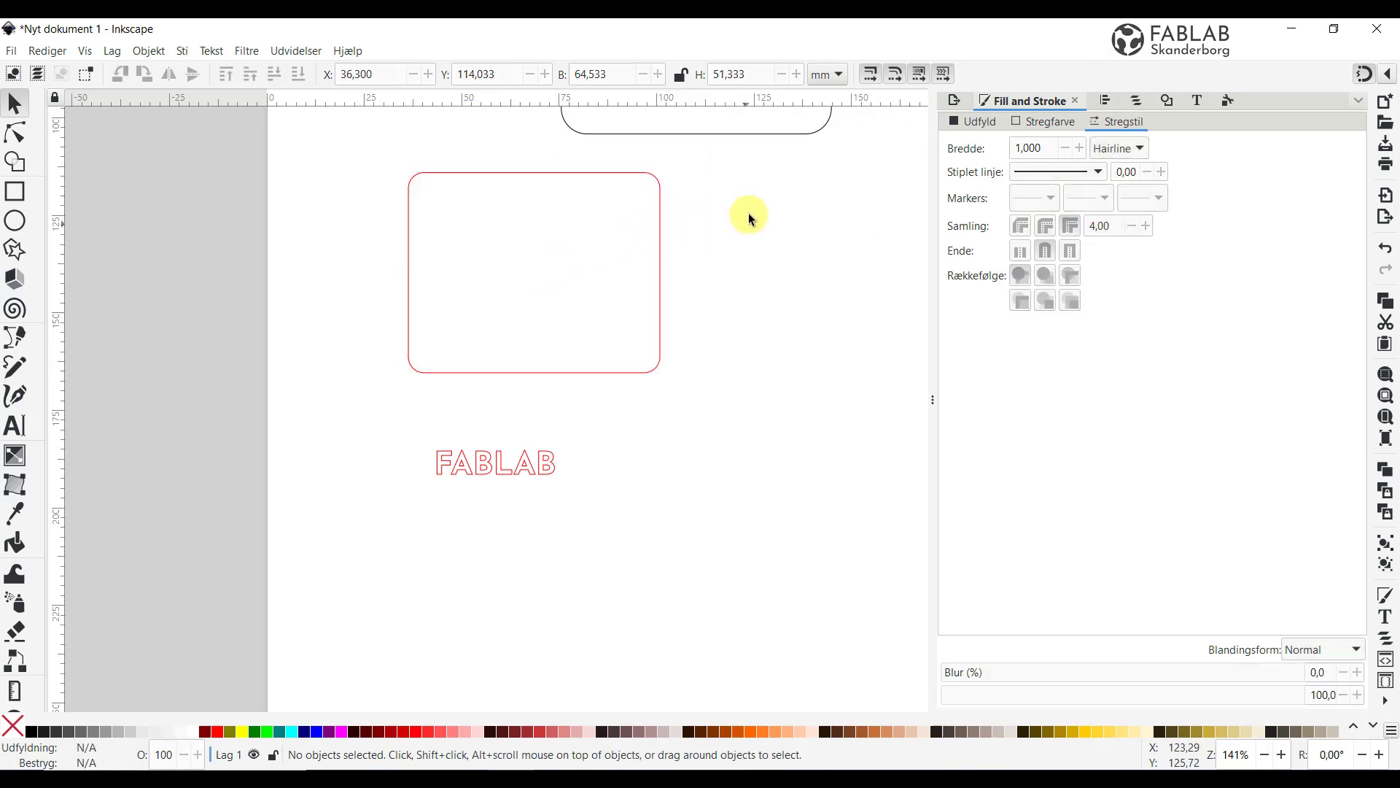
Move the FABLAB text into the upper part of the black rectangle and enlarge it to about 57 mm wide.
left_click_drag(750, 219, 638, 438)
left_click_drag(458, 165, 378, 169)
left_click(387, 697)
left_click_drag(388, 698, 557, 257)
left_click_drag(458, 287, 447, 223)
left_click(469, 312)
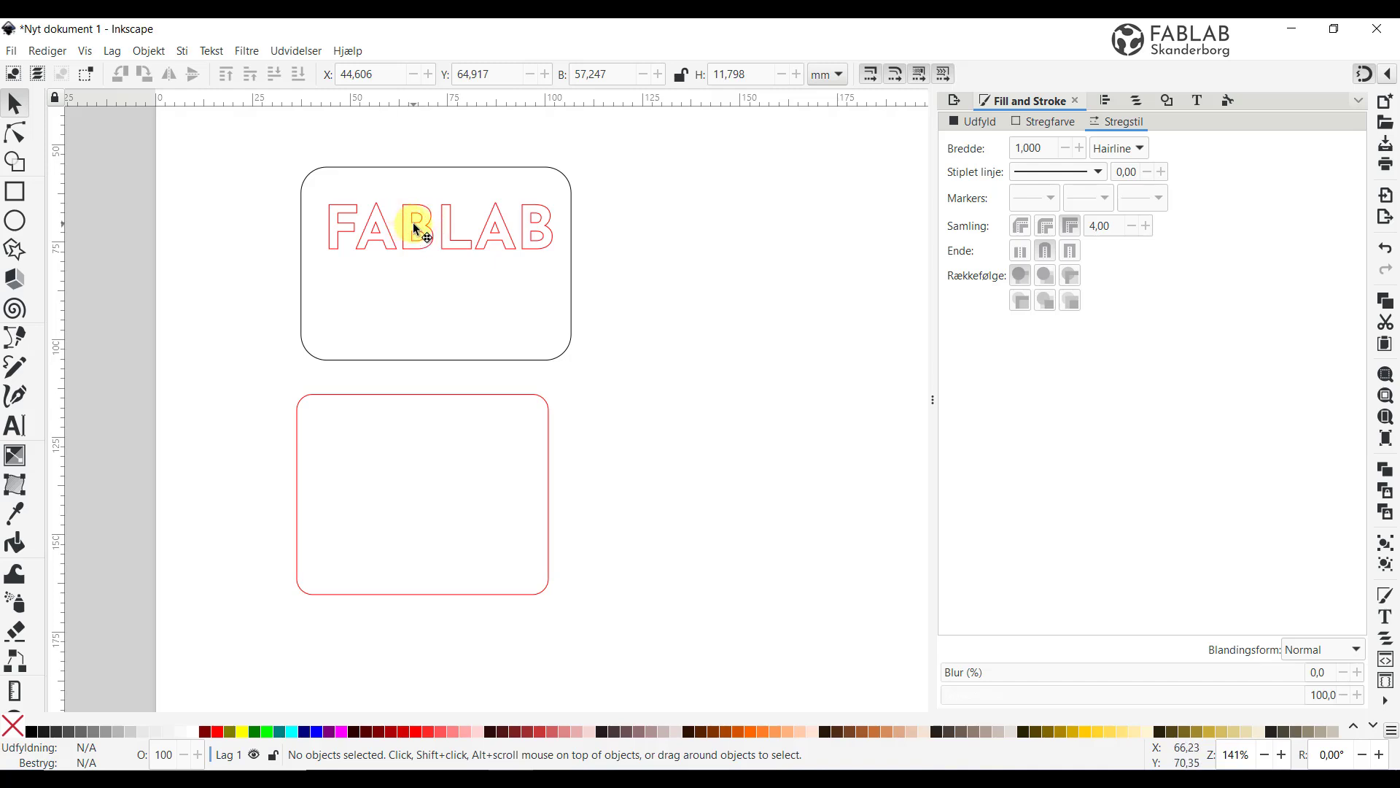
left_click(416, 228)
left_click_drag(408, 223, 407, 226)
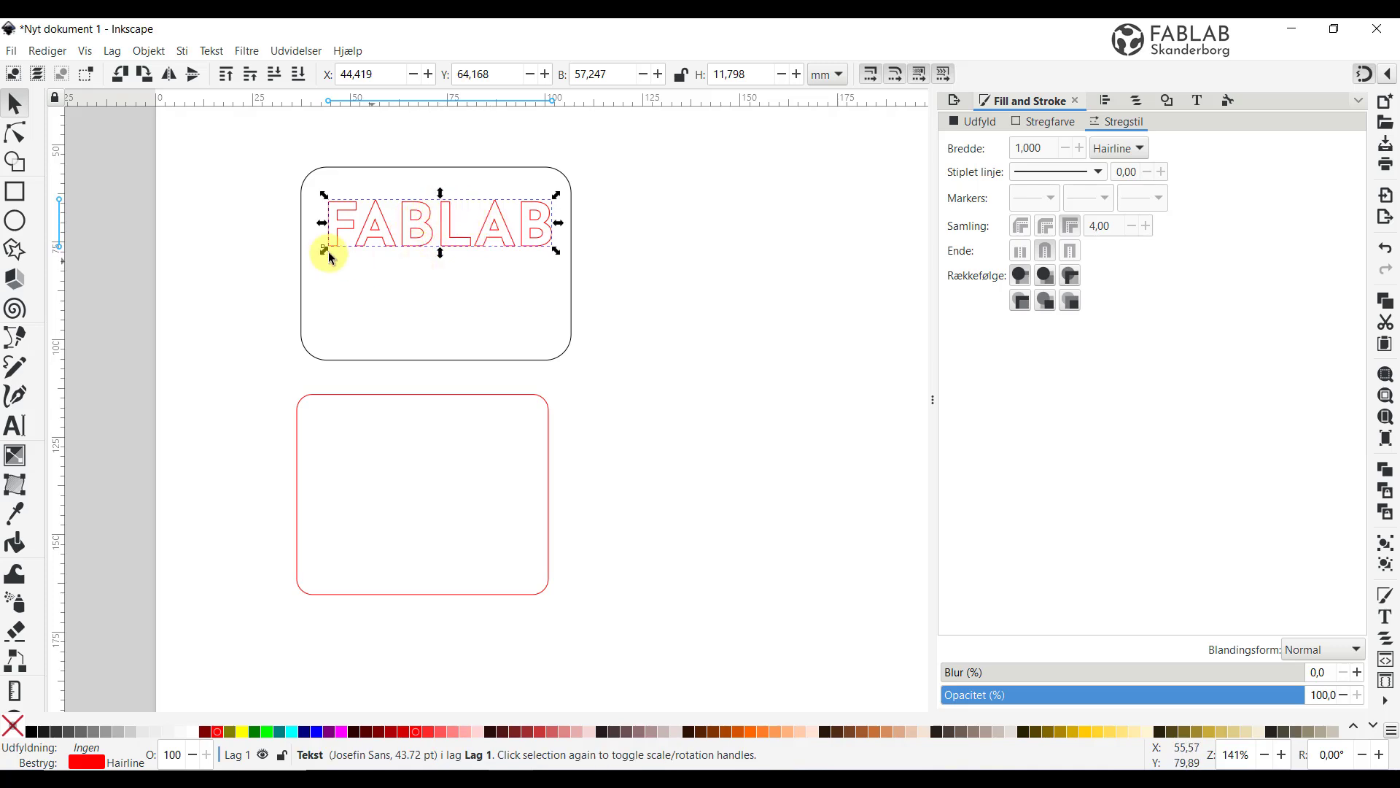
Convert the FABLAB text from an object to a path with editable nodes.
left_click(16, 136)
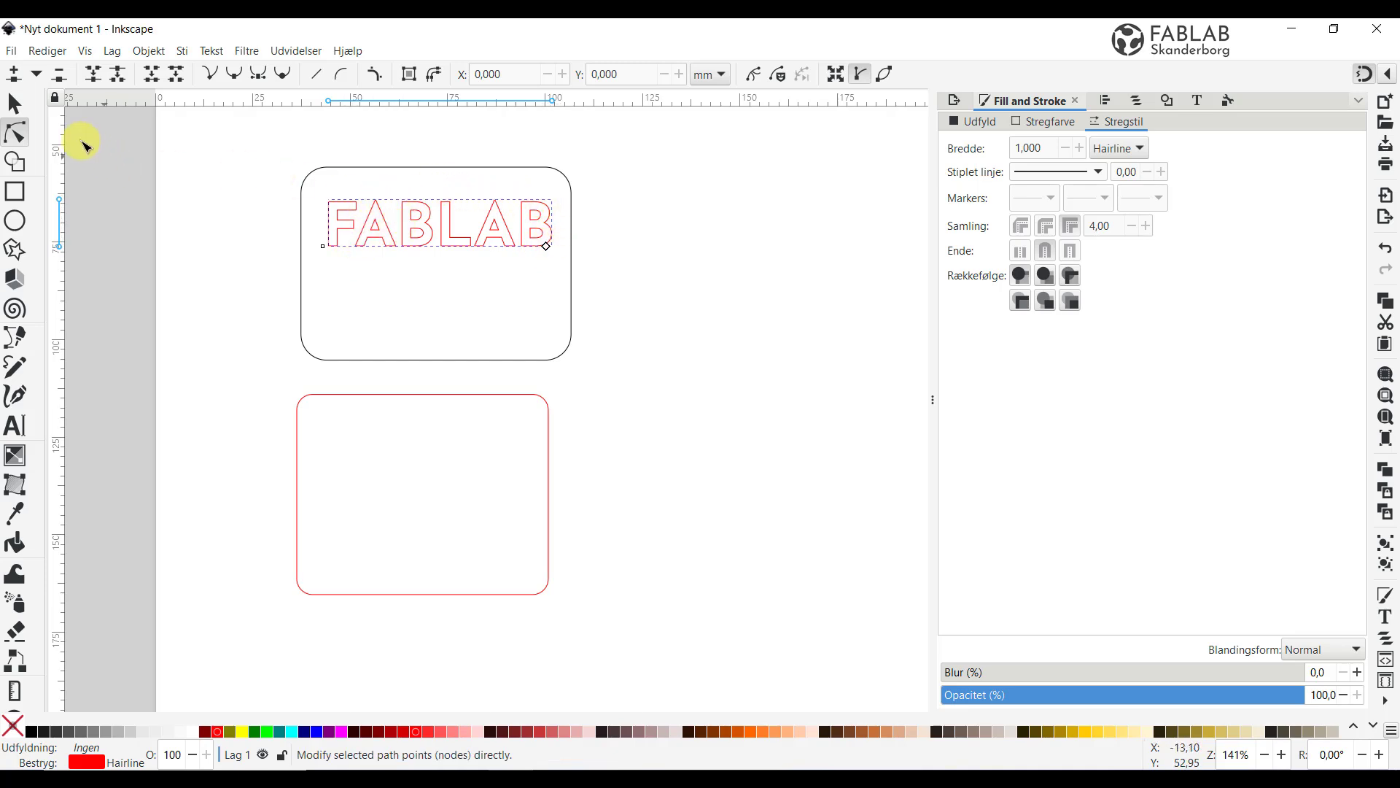
left_click(182, 50)
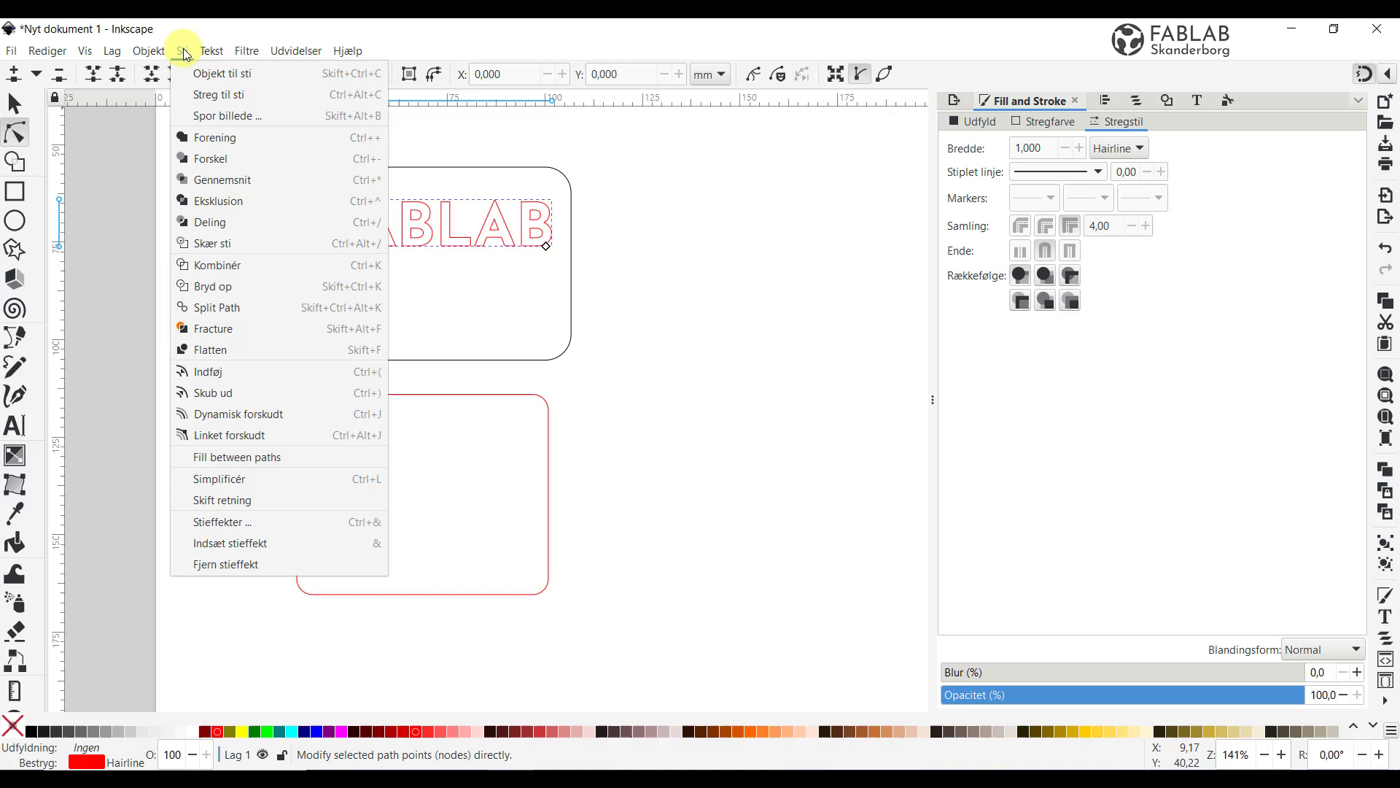
left_click(209, 77)
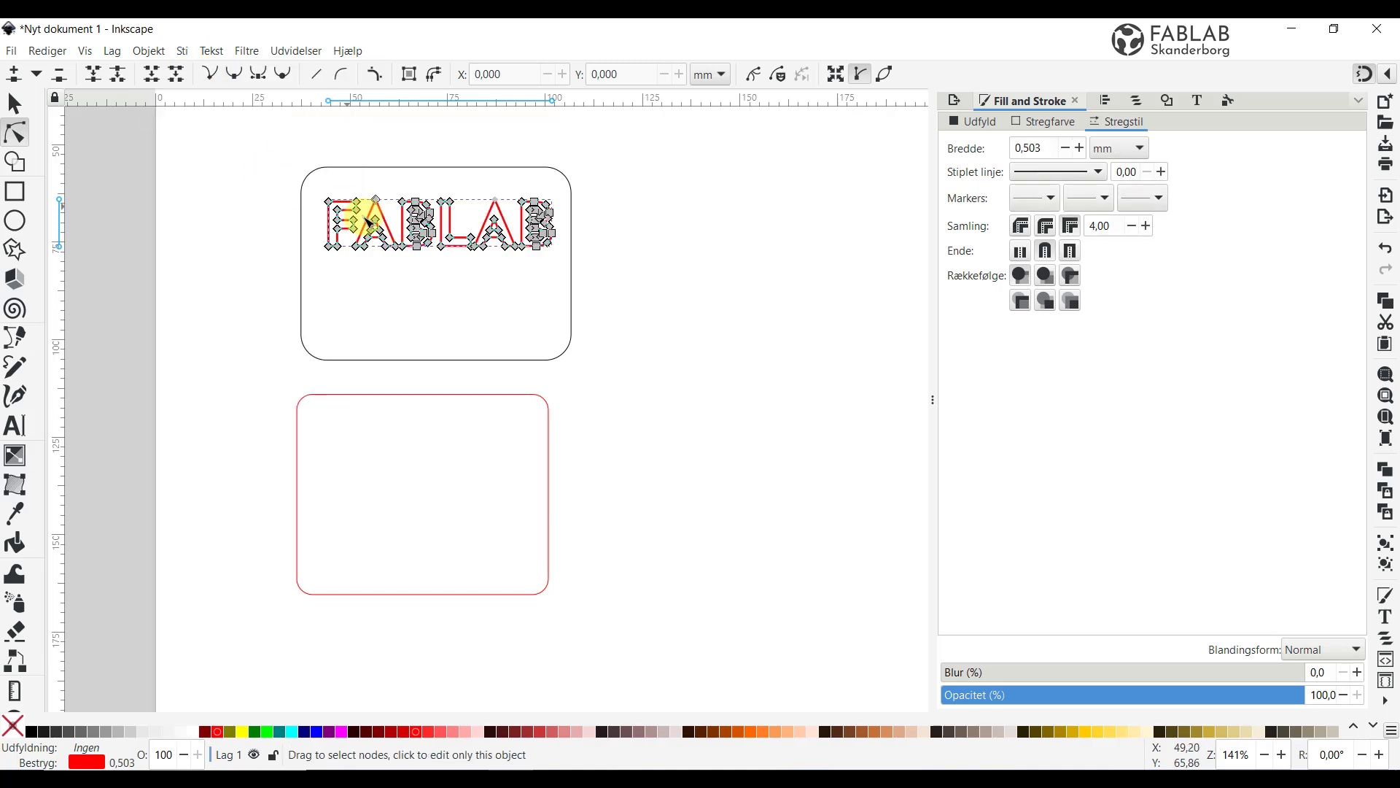
left_click(351, 250)
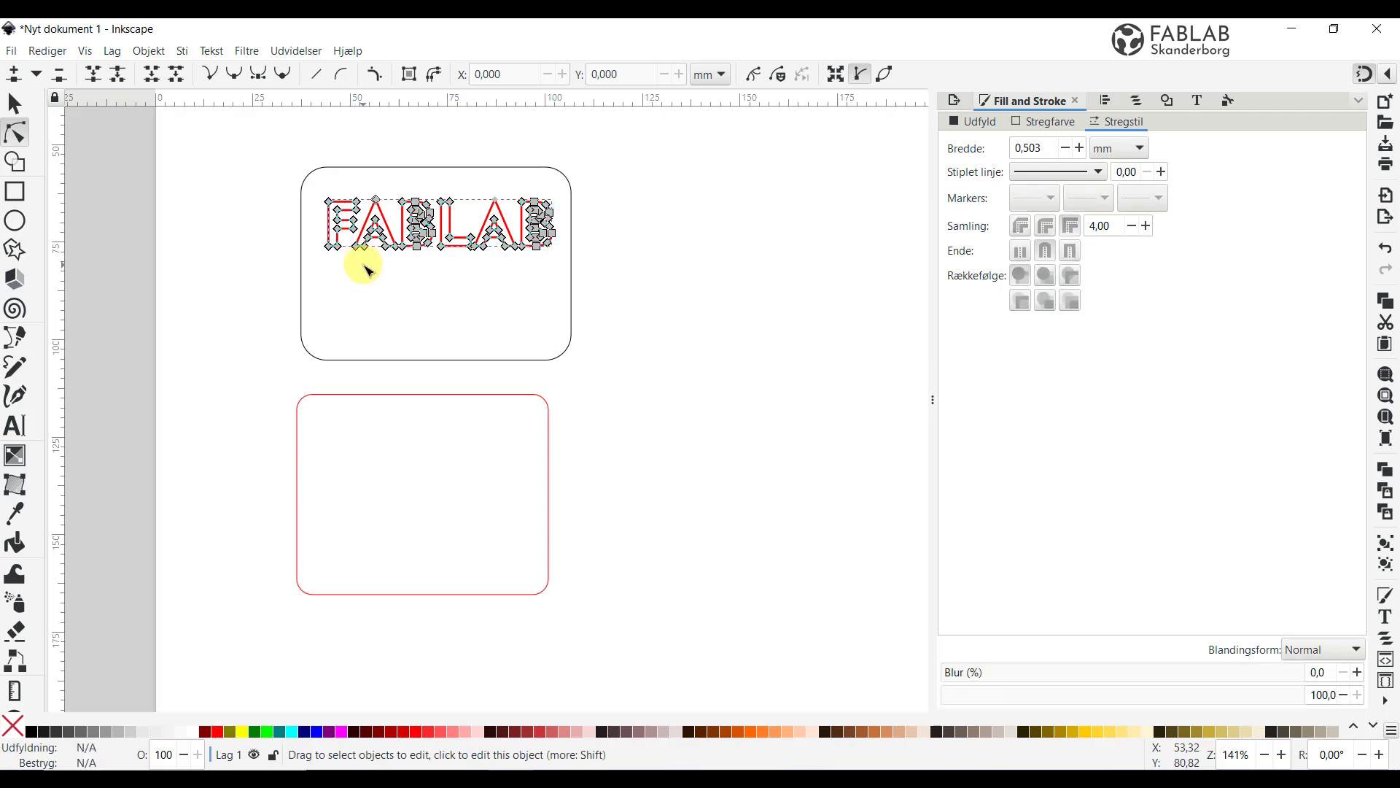
left_click(343, 222)
Reshape the F by raising its upper-left corner and lowering its top arm's lower-right corner, and shift one apex node of the first A leftward.
scroll(352, 231, "up", 6)
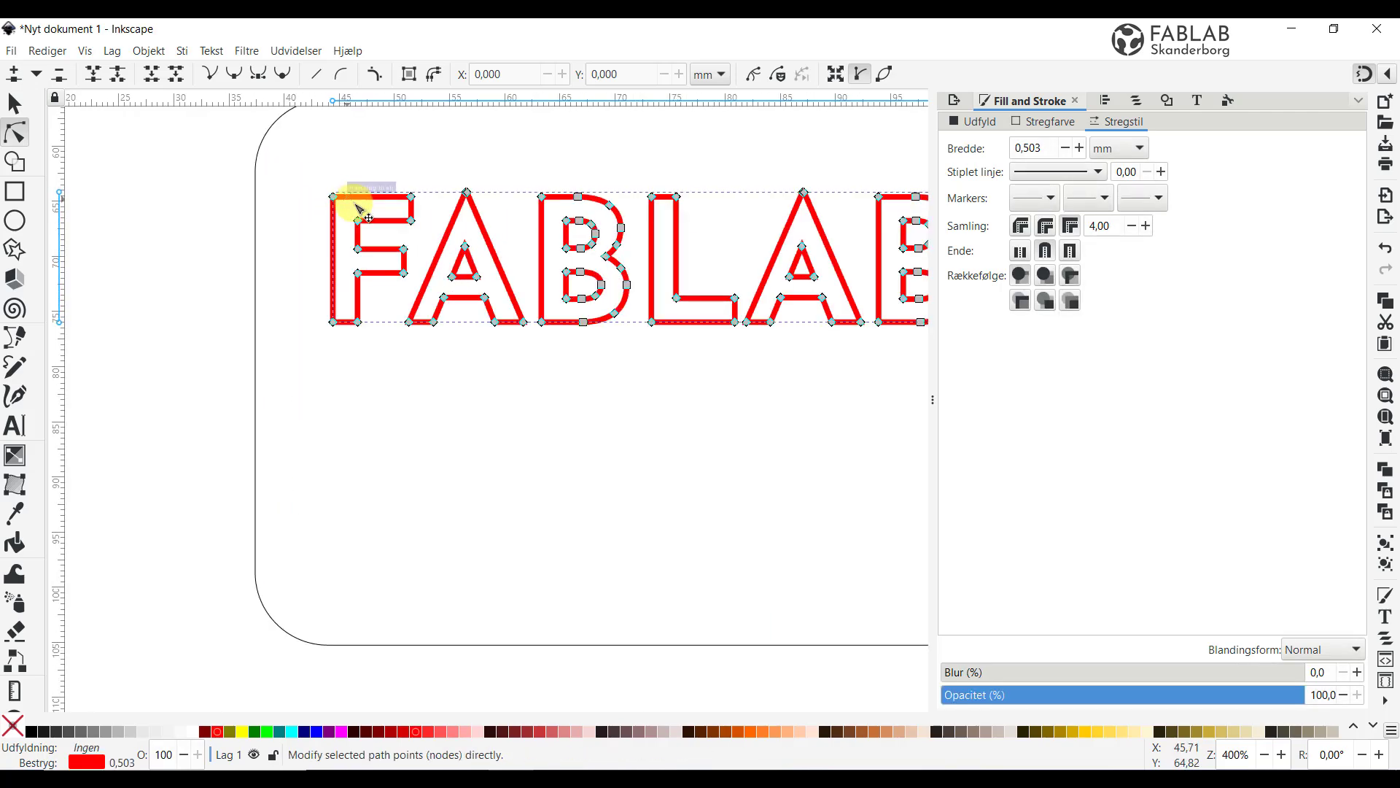
left_click_drag(276, 175, 275, 134)
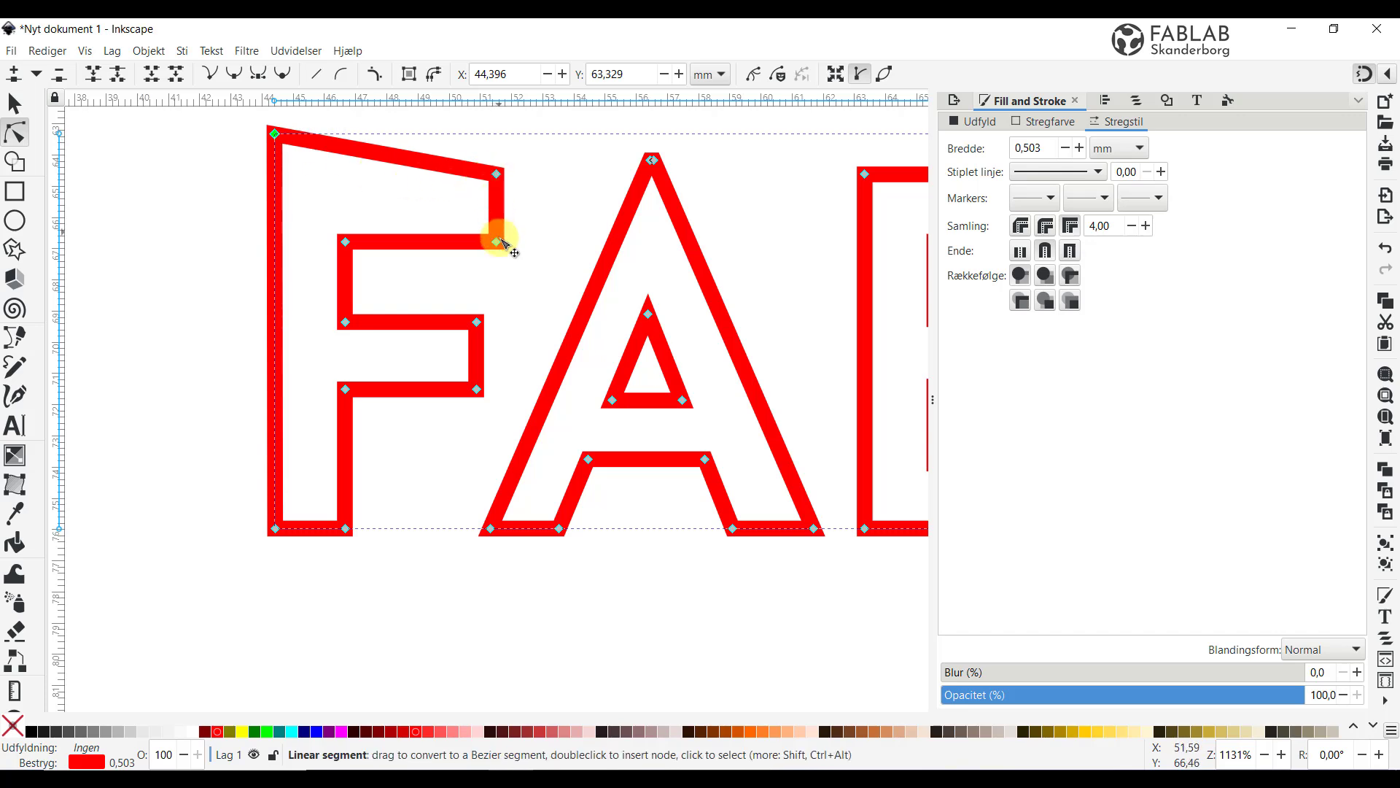
left_click_drag(496, 243, 498, 276)
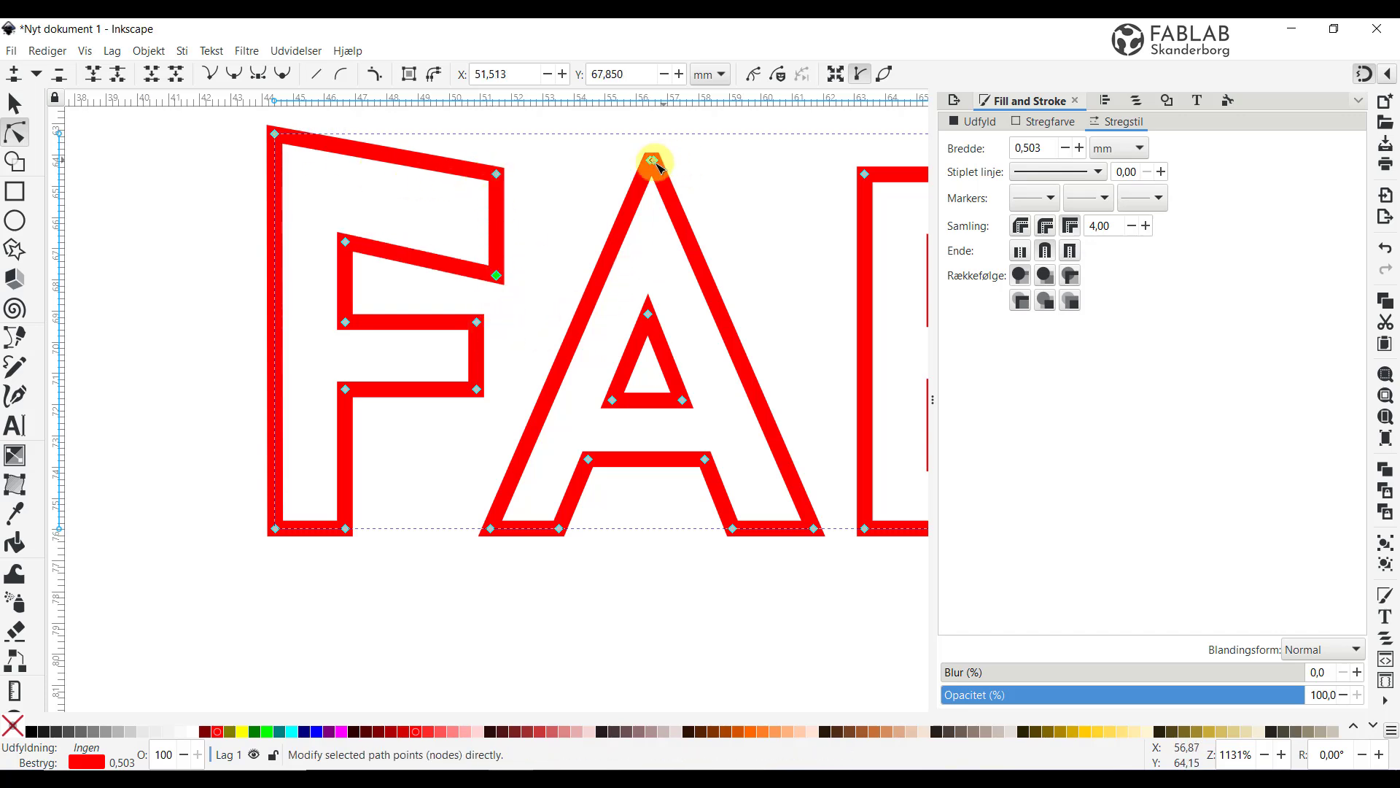
left_click_drag(649, 159, 606, 162)
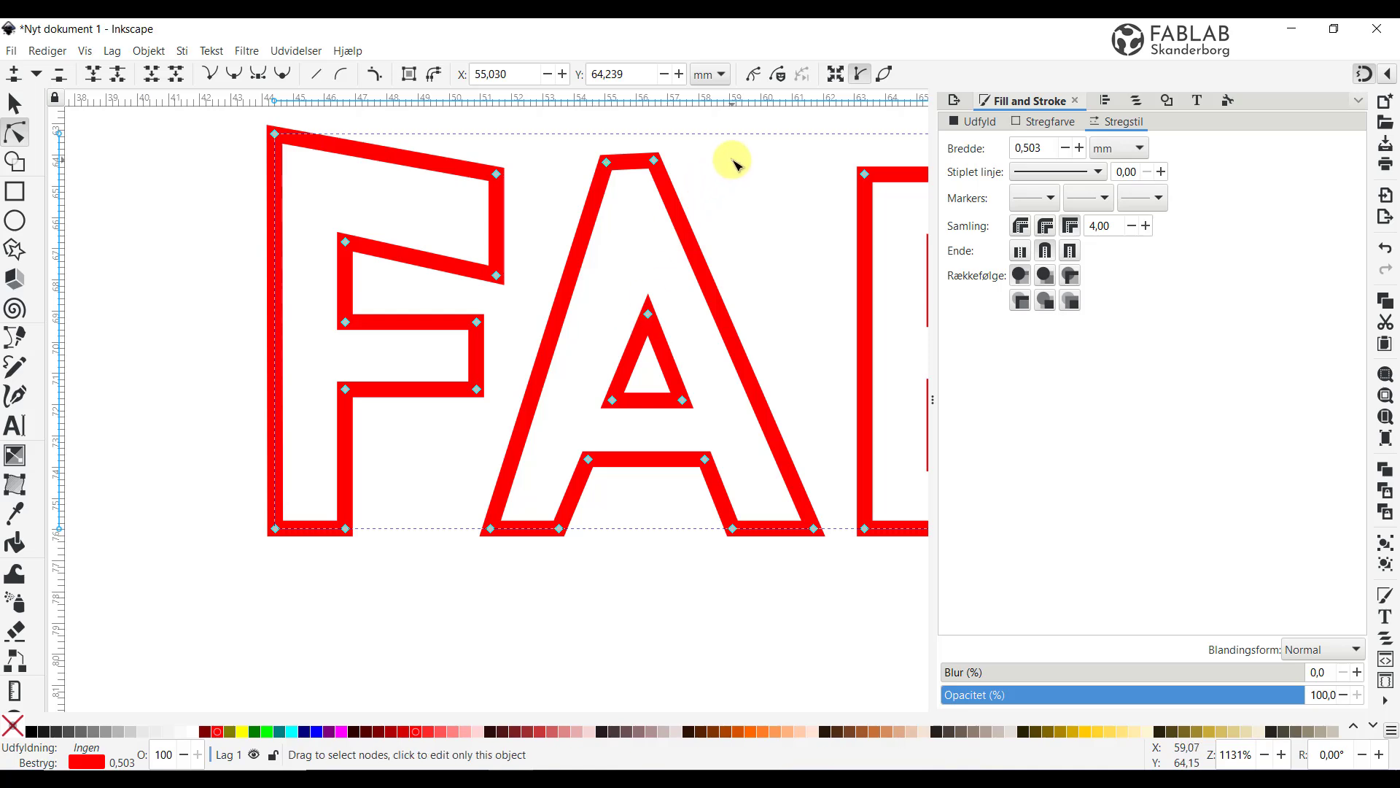
scroll(719, 219, "down", 3)
left_click(681, 335)
scroll(682, 418, "down", 3)
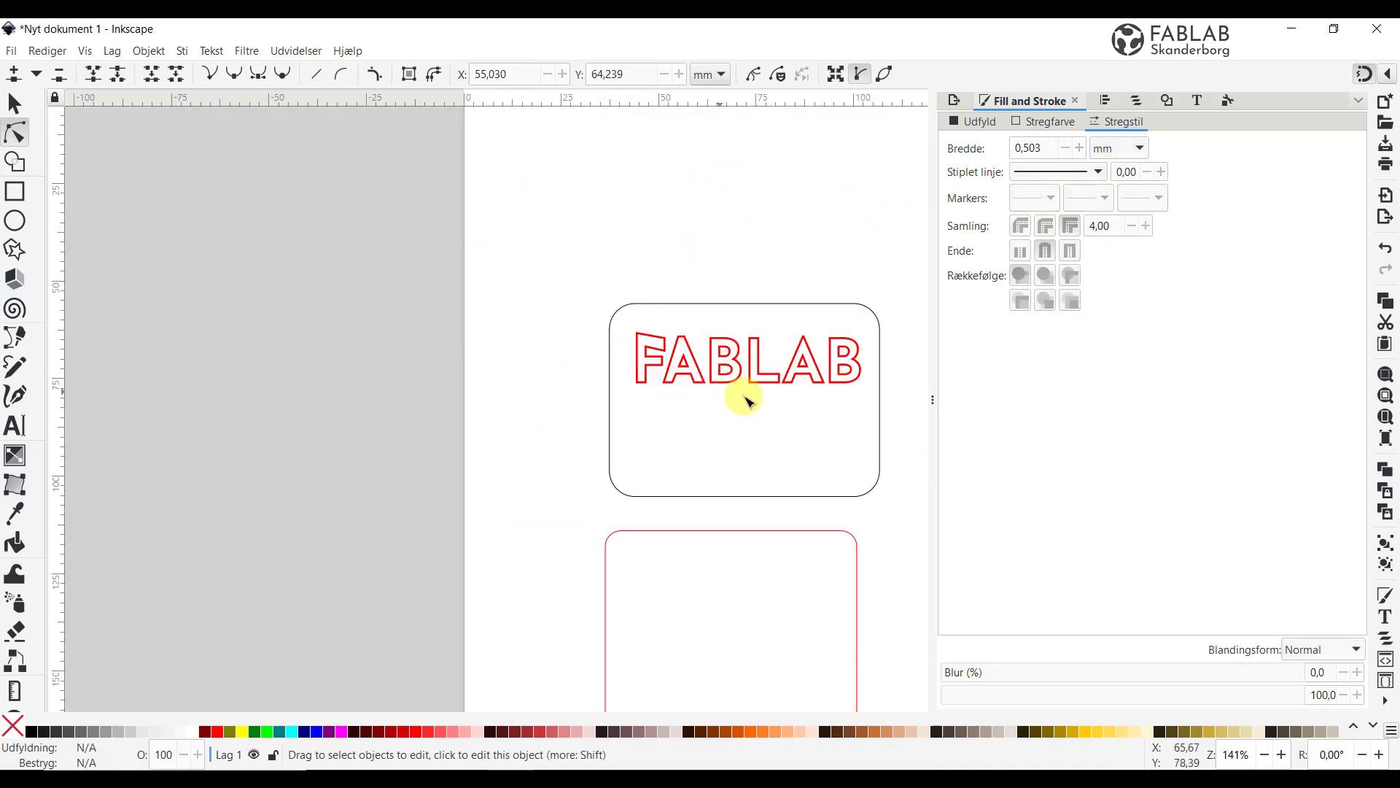
scroll(844, 395, "up", 3)
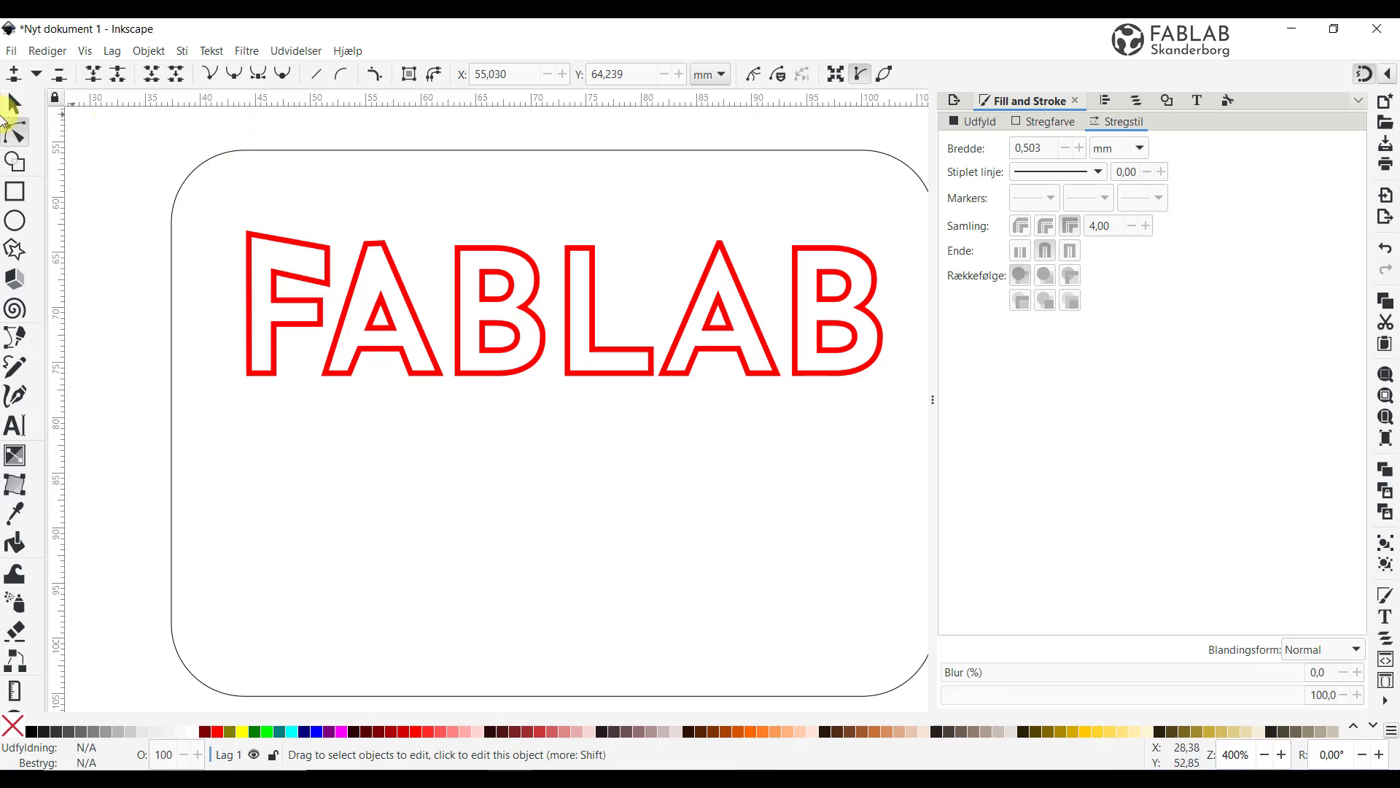
Try magenta, yellow and cyan fills on the upper rectangle and remove its fill again.
left_click(16, 109)
scroll(455, 286, "down", 3)
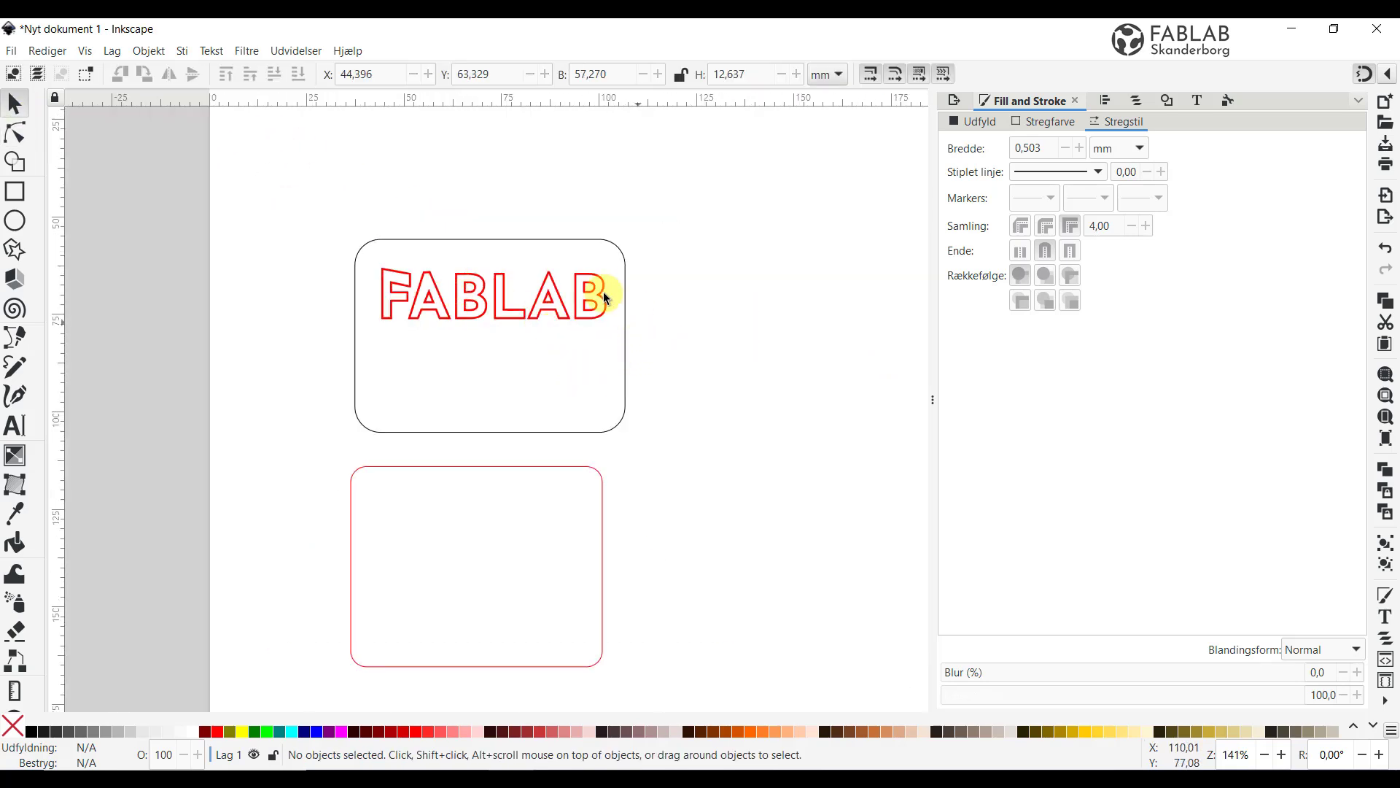
left_click(578, 242)
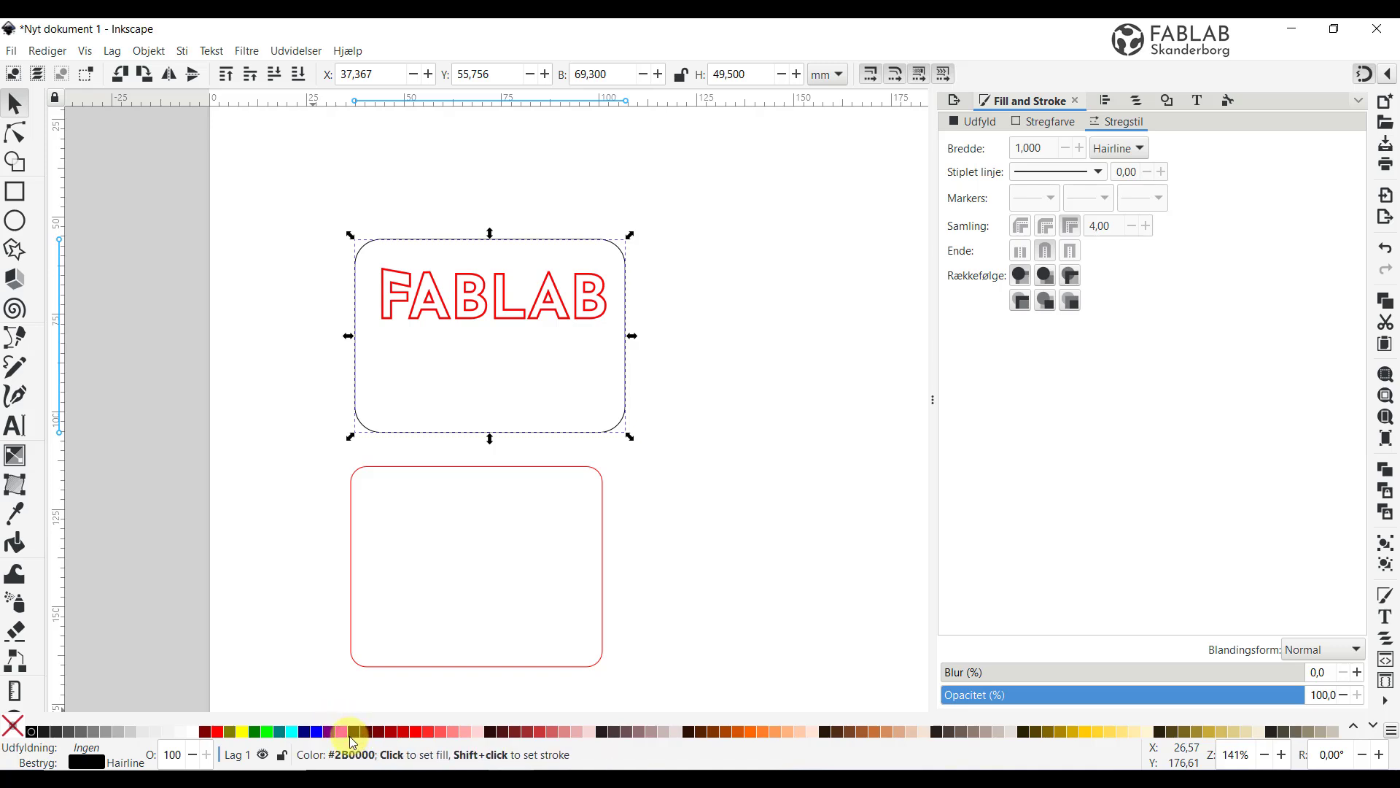
left_click(341, 730)
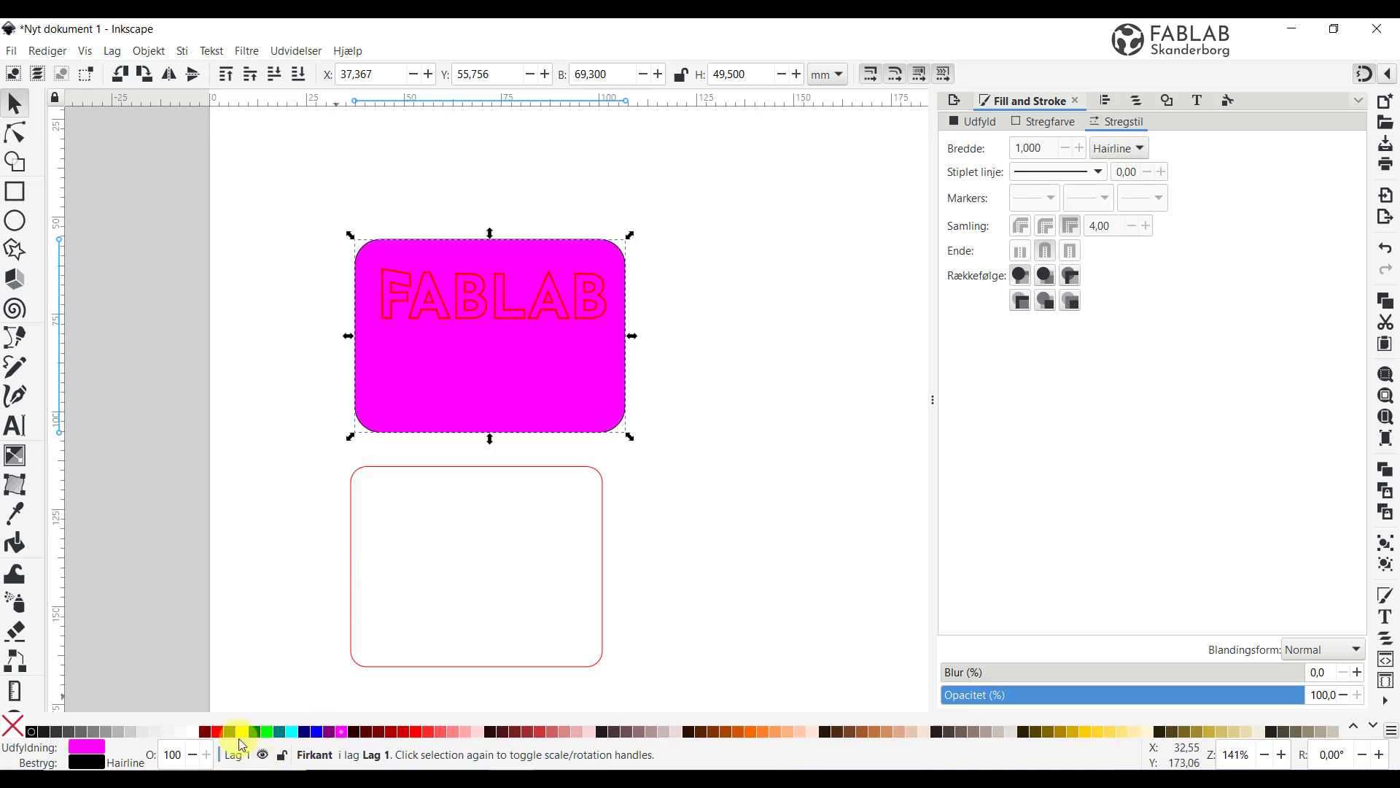
left_click(242, 730)
left_click(291, 731)
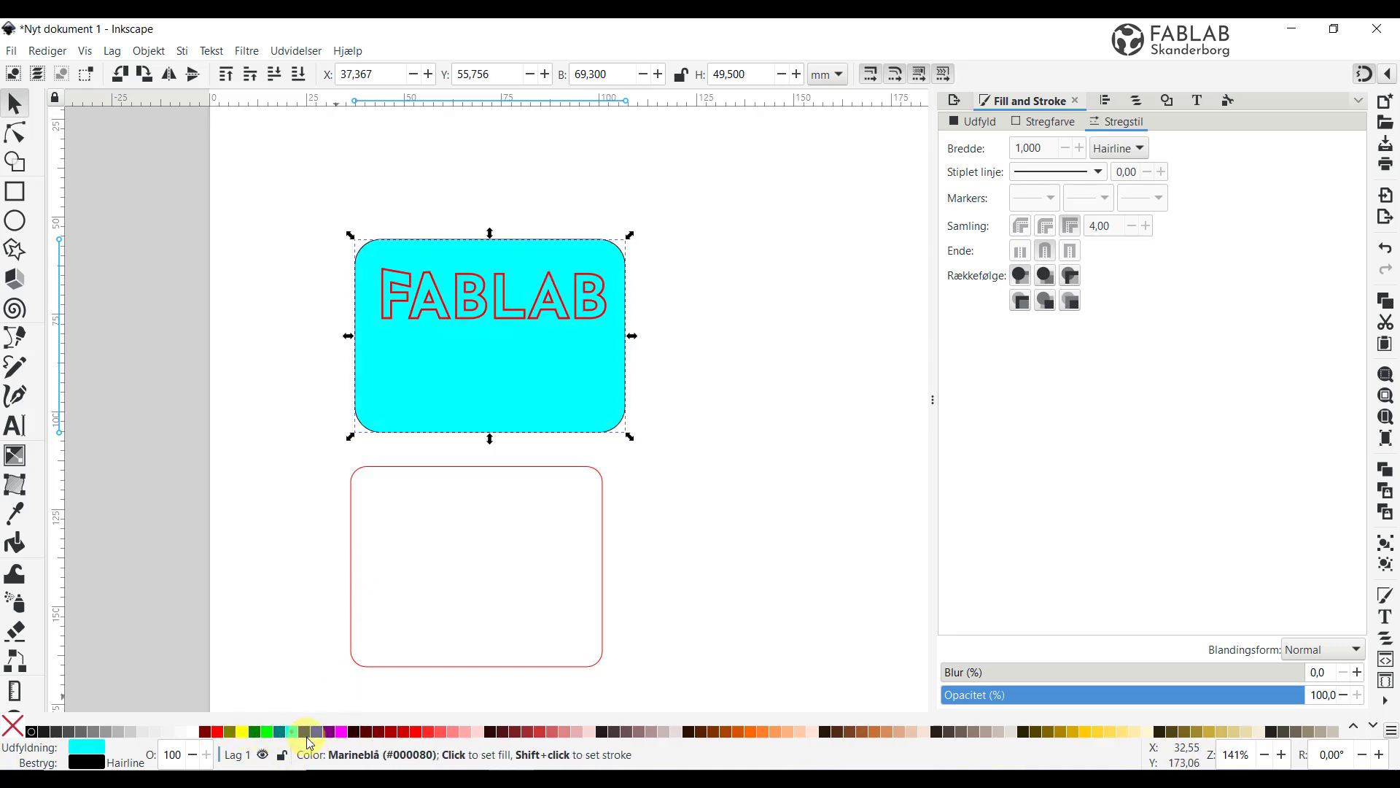
left_click(13, 731)
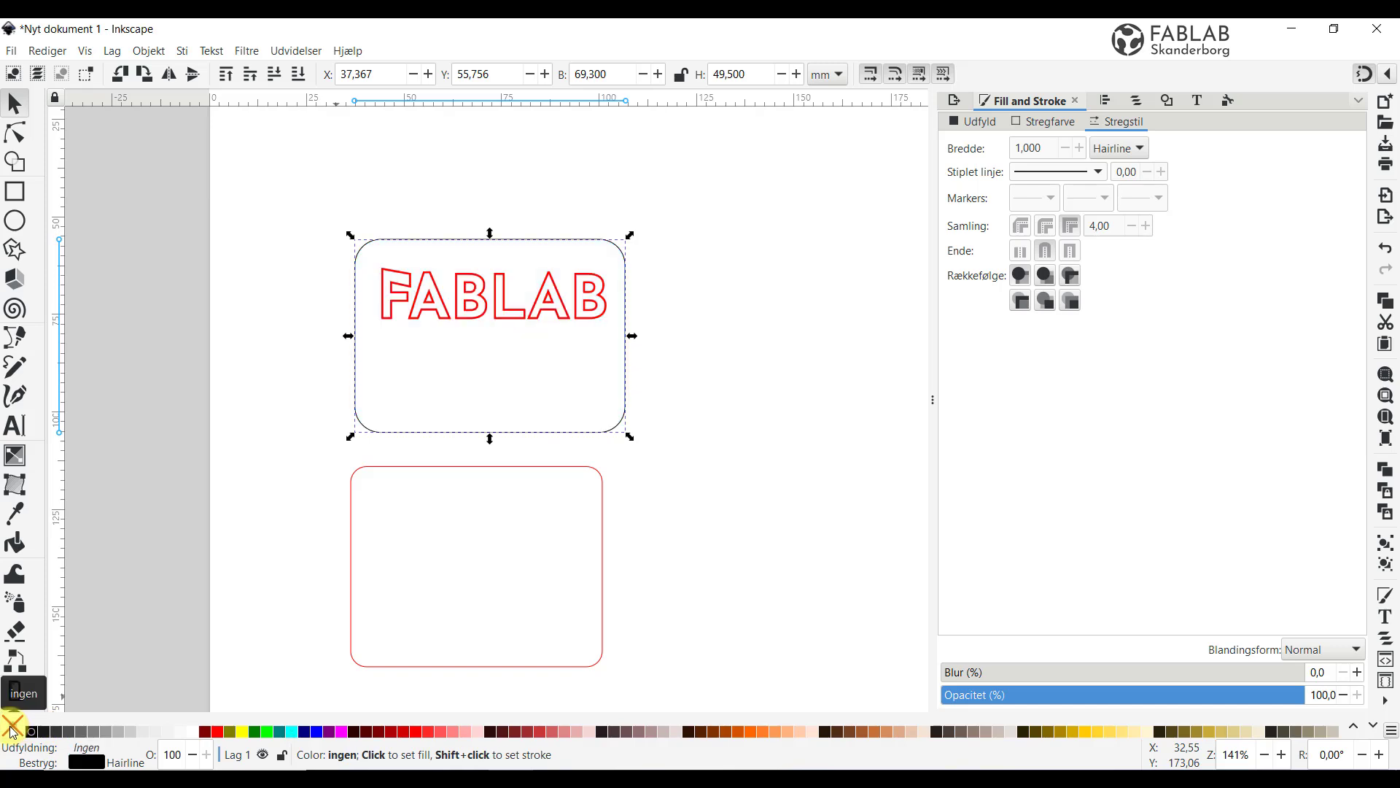
Change the upper rectangle's stroke to red and remove the stroke colour altogether.
left_click(219, 737, "shift")
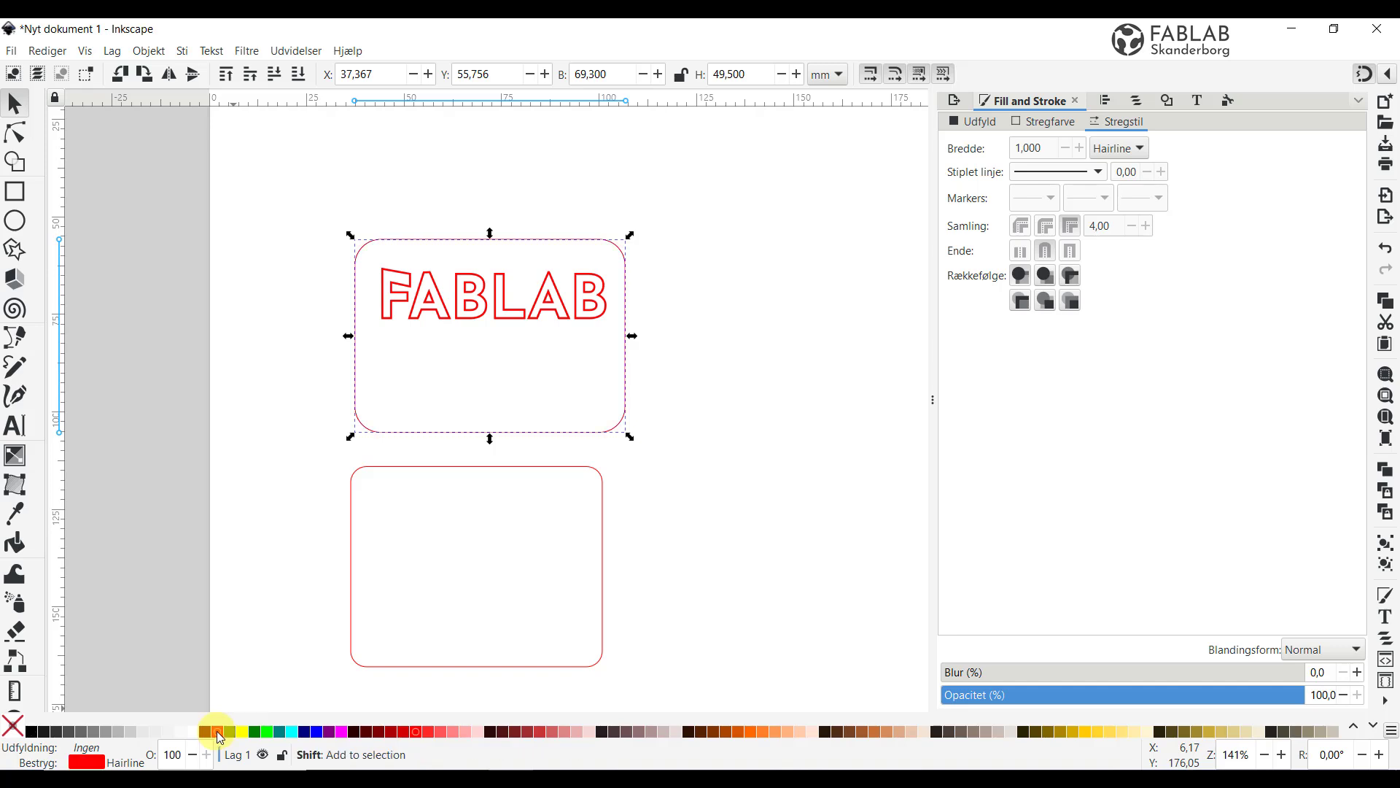
left_click(15, 735, "shift")
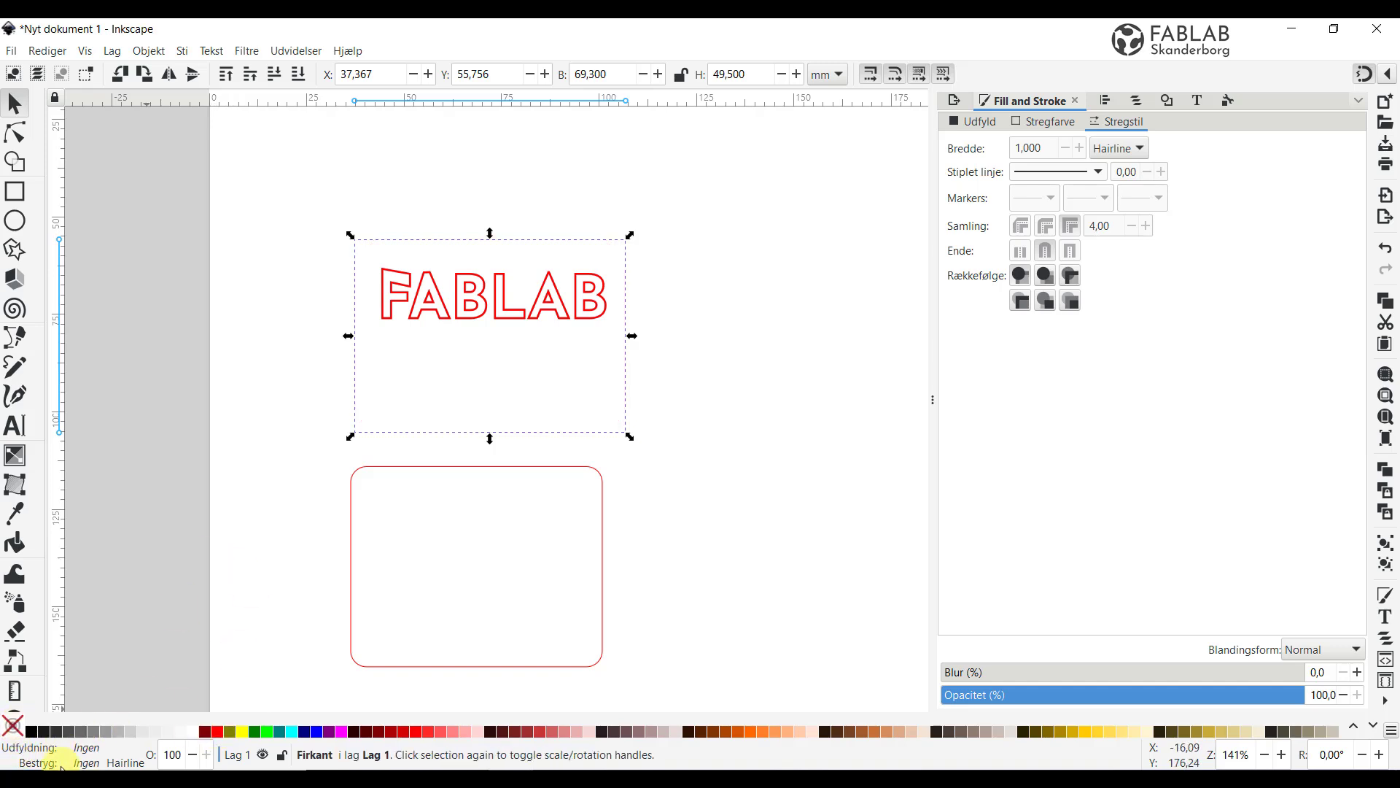
left_click(284, 360)
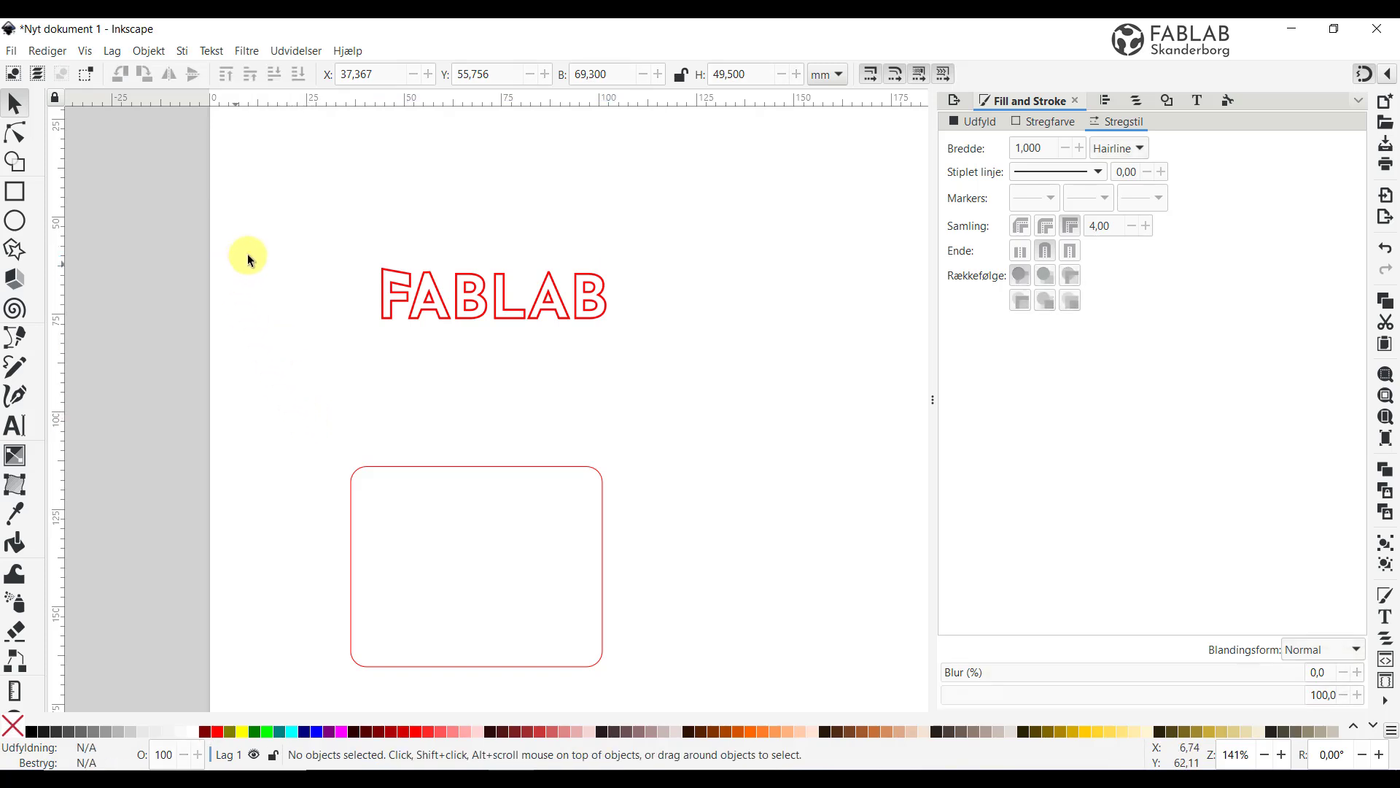
Select the outline-less upper rectangle together with the FABLAB path and give both a black stroke.
left_click_drag(250, 188, 722, 462)
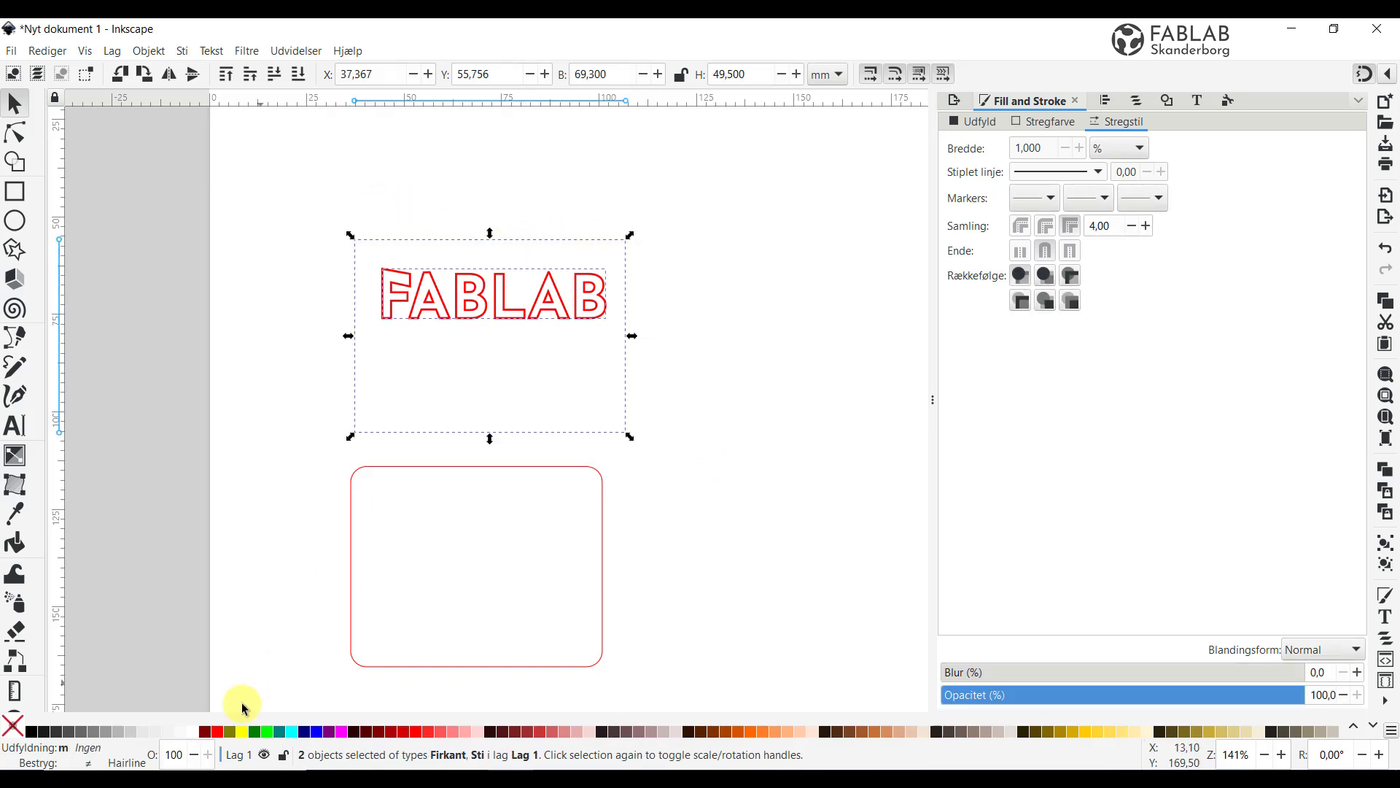
left_click(32, 734, "shift")
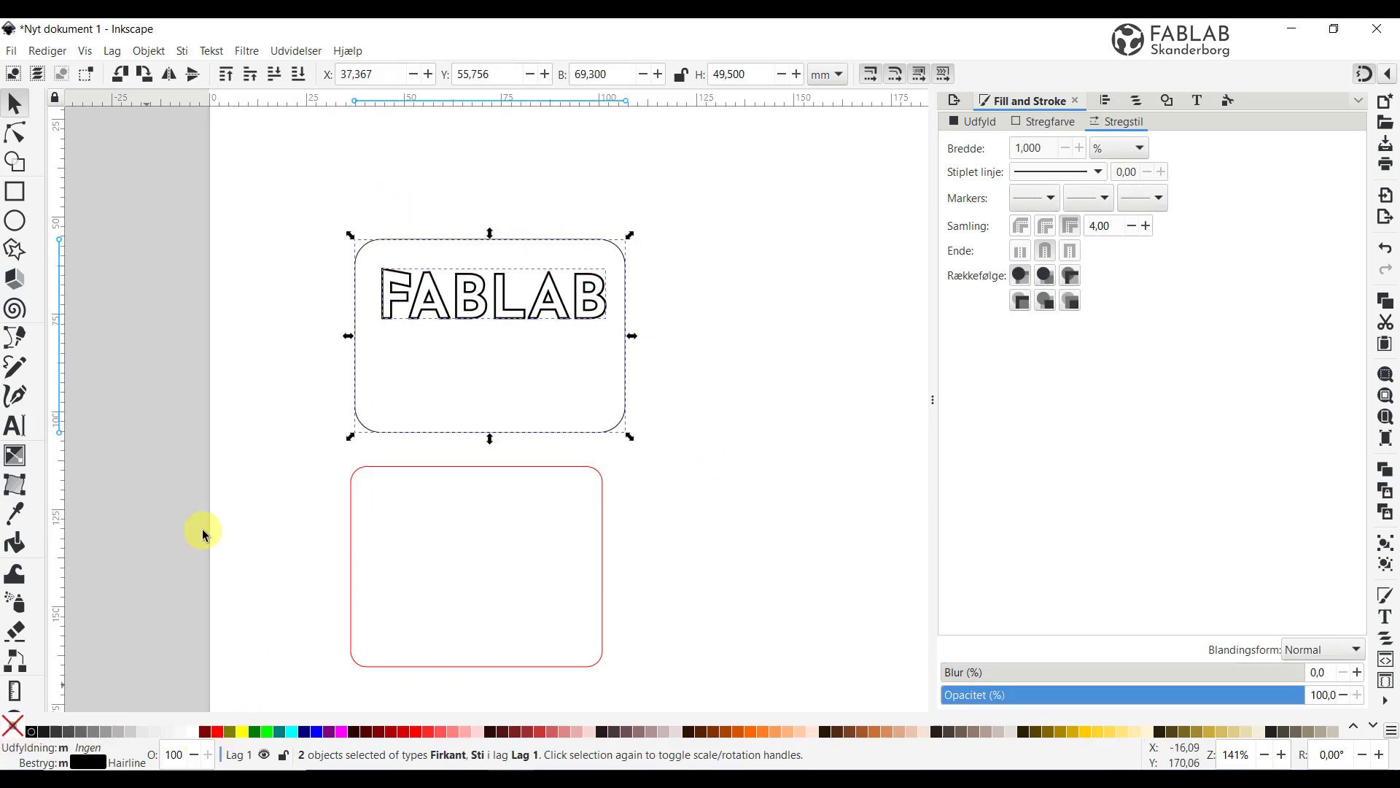
left_click(296, 372)
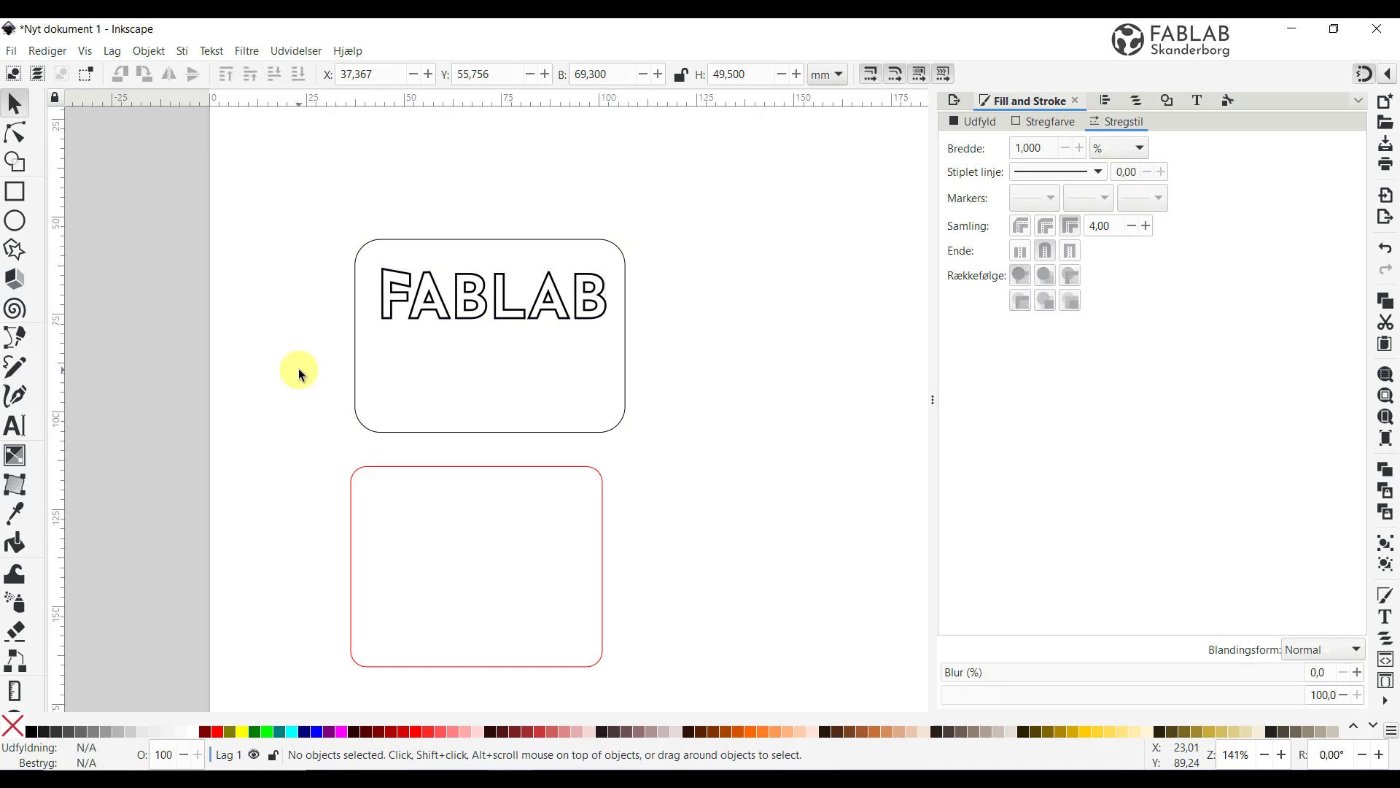
left_click(439, 305)
left_click(48, 51)
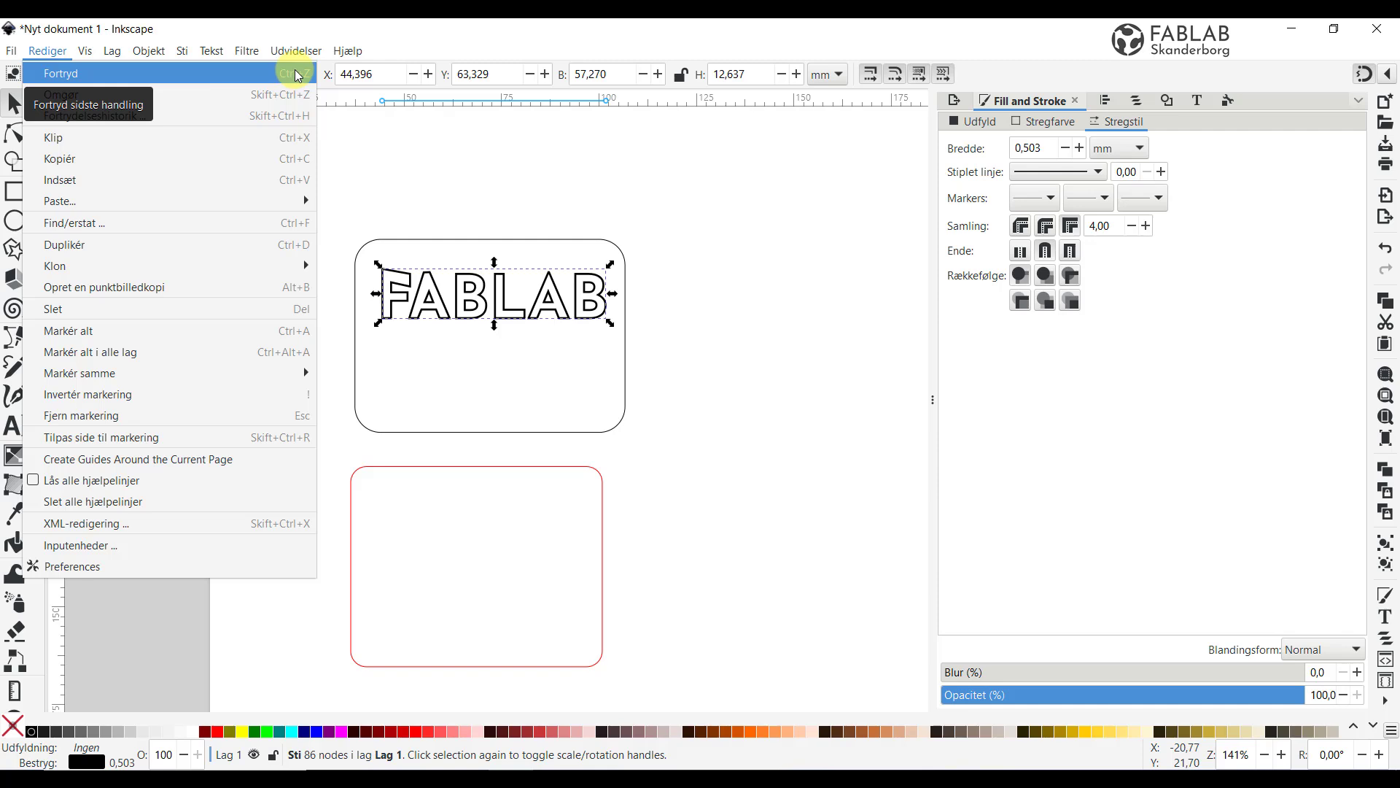
left_click(472, 185)
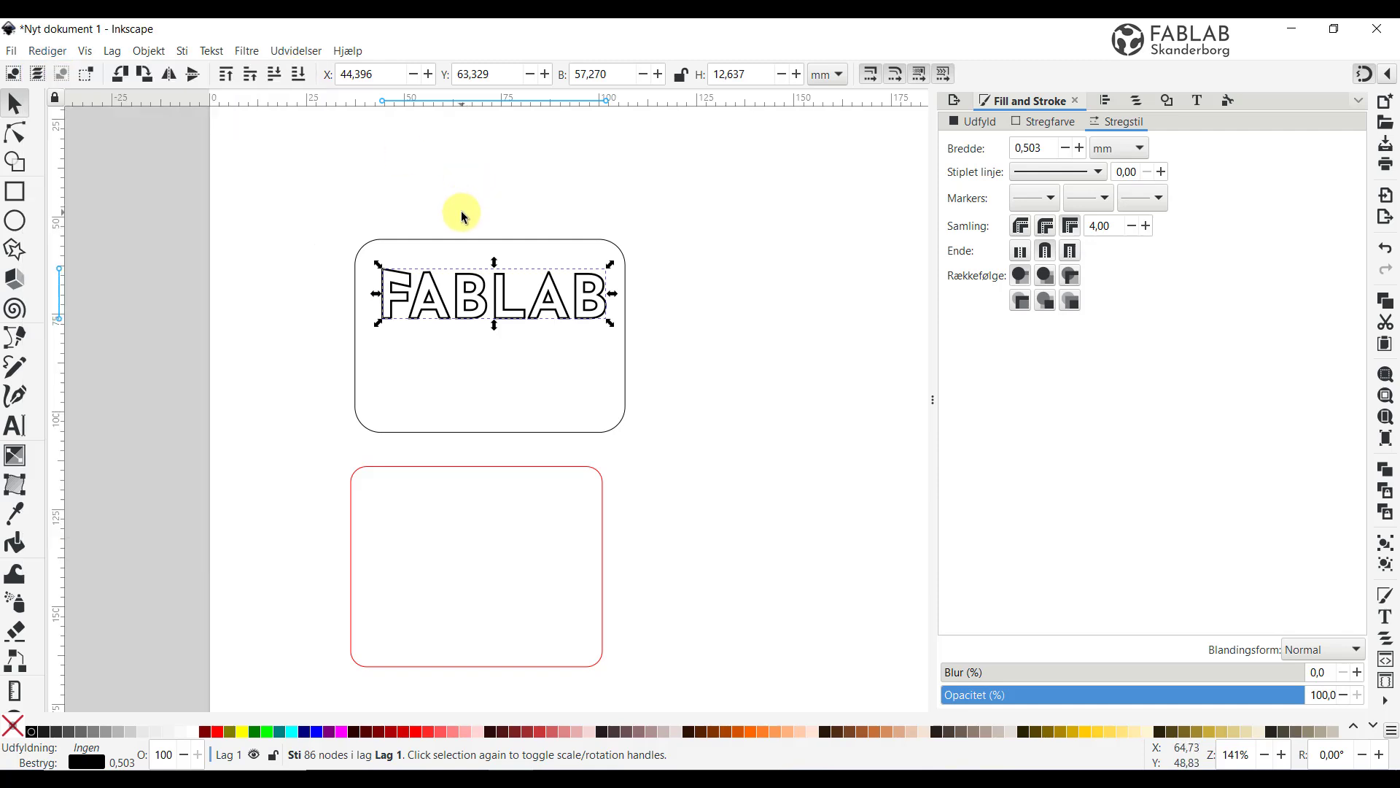